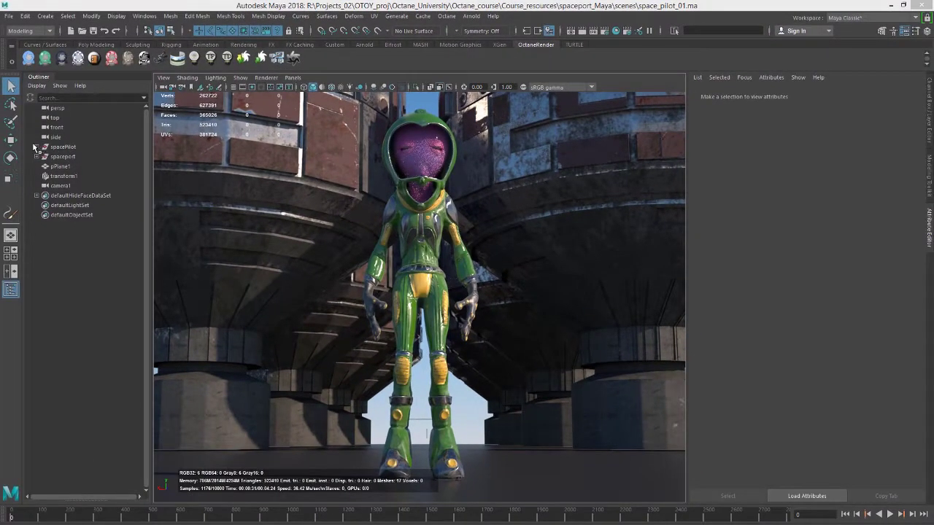
Hide the helmet and the spaceport inside the spacePilot group.
left_click(36, 146)
left_click(65, 157)
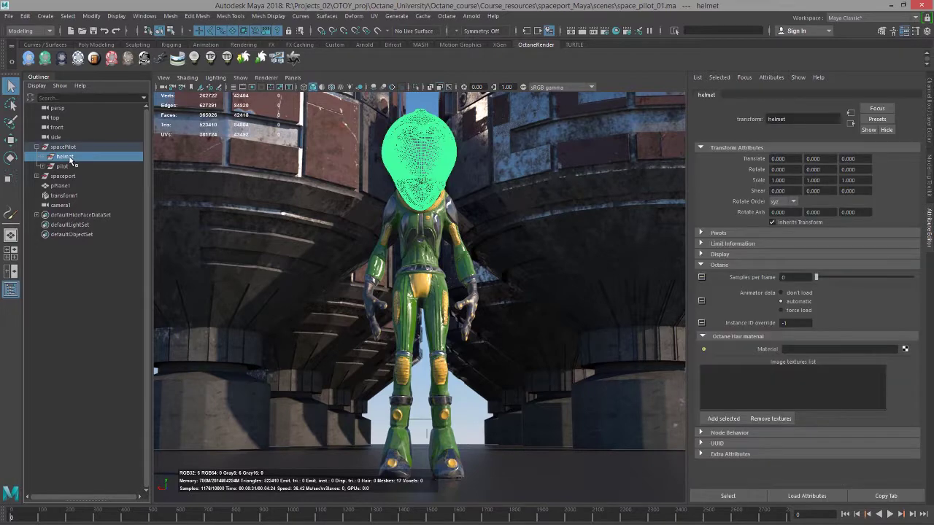
key("ctrl+h")
left_click(63, 176)
key("ctrl+h")
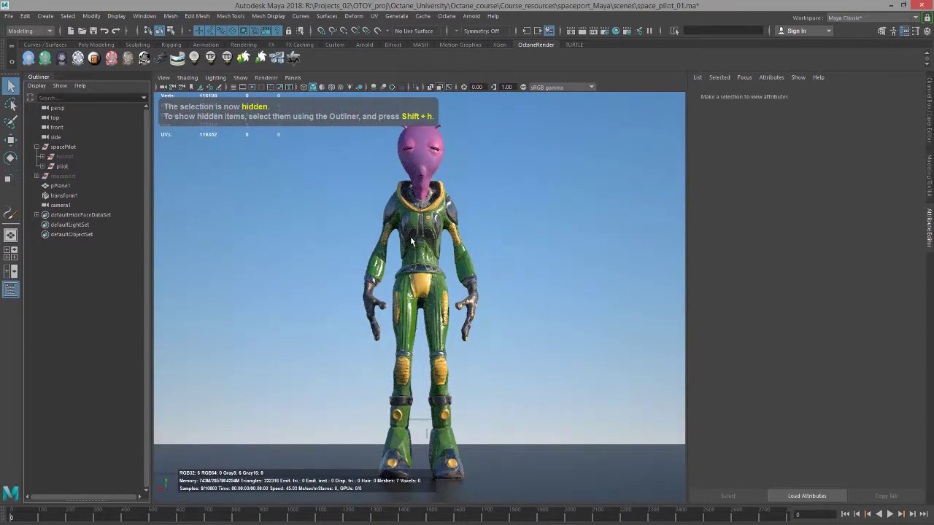
right_click_drag(405, 232, 365, 214, "alt")
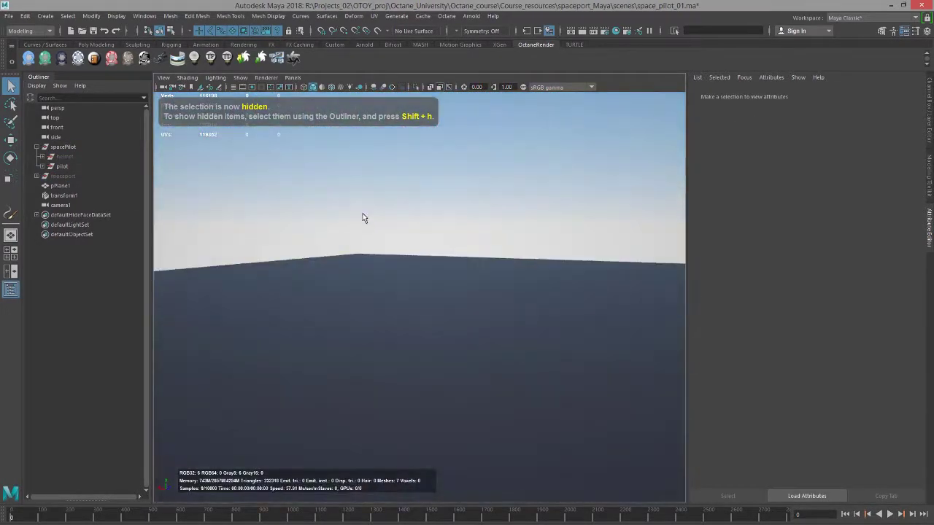
Select the spacePilot group and frame the pilot in the view.
left_click(75, 149)
key("f")
left_click_drag(414, 234, 405, 302, "alt")
scroll(389, 268, "up", 10)
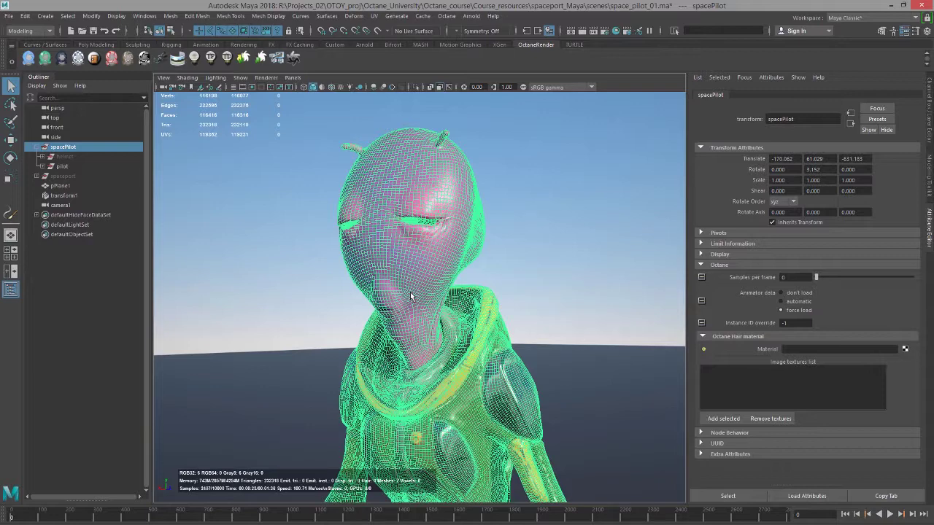
Select the alien's head mesh Head2 and orbit to look down on it.
left_click(384, 178)
left_click_drag(384, 178, 409, 169, "alt")
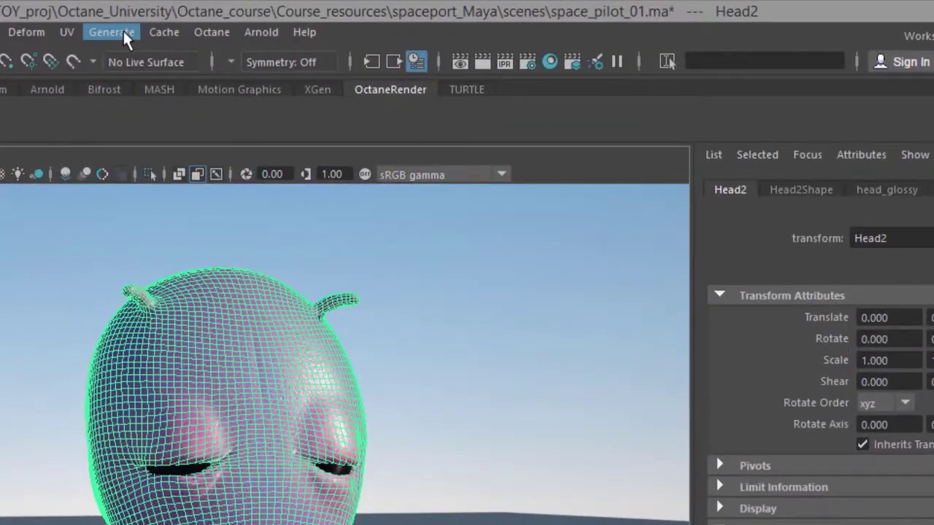
Load hairBrown.mel from the Paint_Effects Hair brushes, then minimize the Content Browser.
left_click(117, 32)
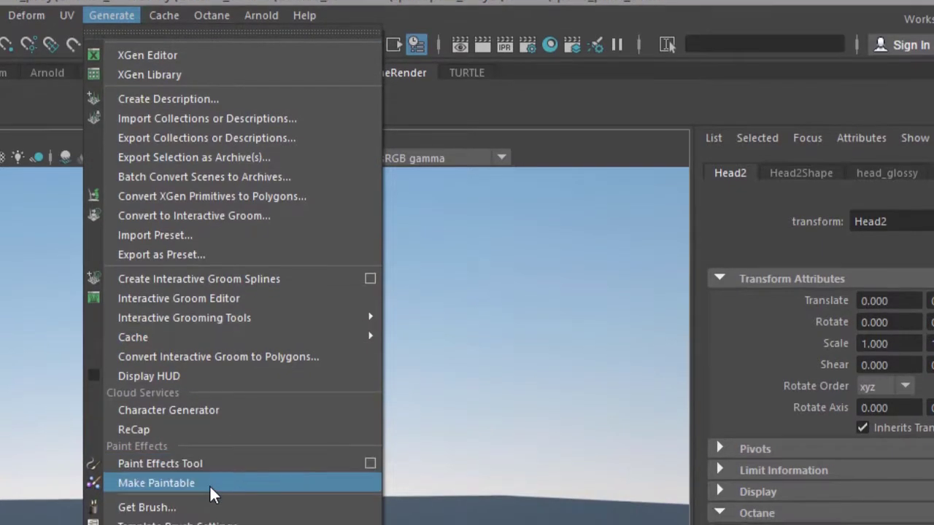
key("Escape")
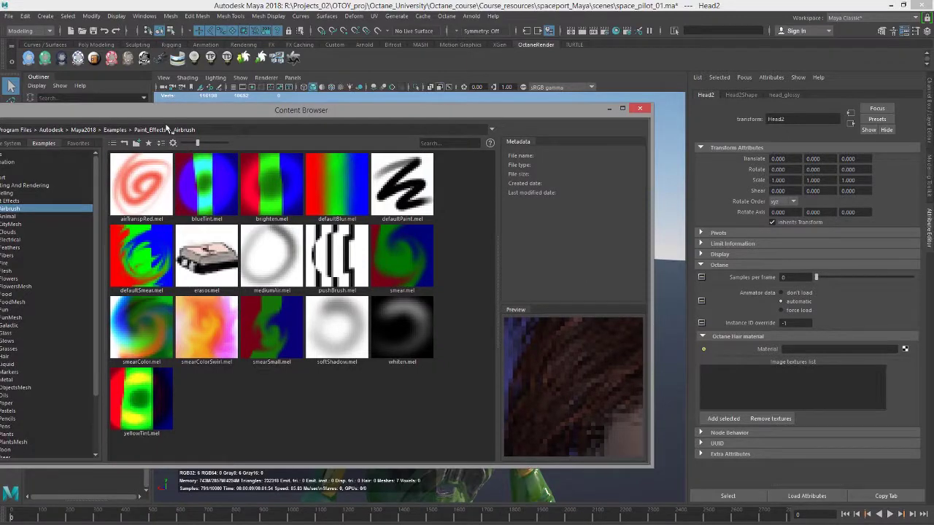
left_click_drag(165, 113, 260, 95)
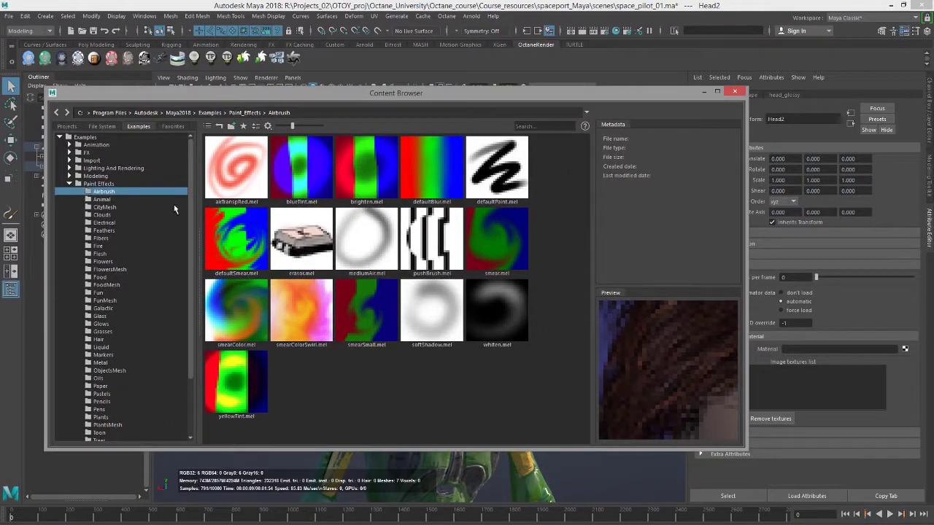
left_click(100, 339)
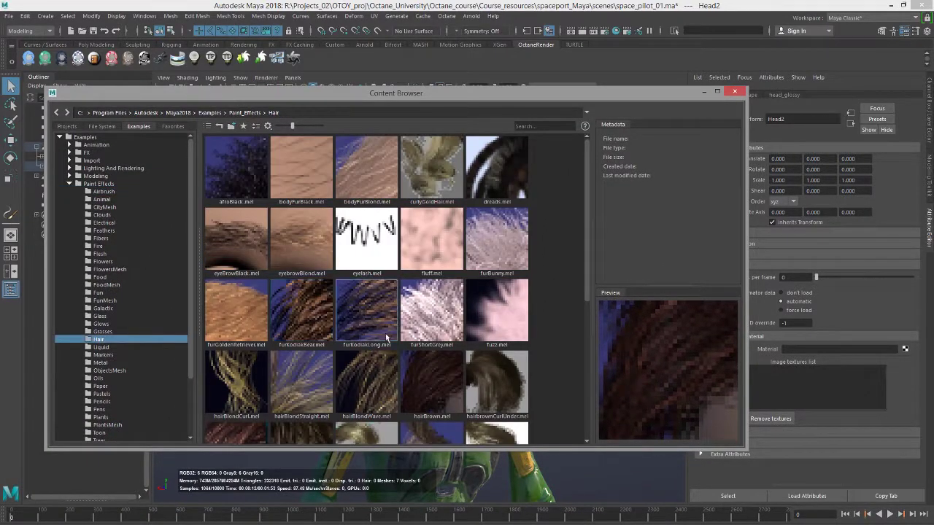
left_click(434, 377)
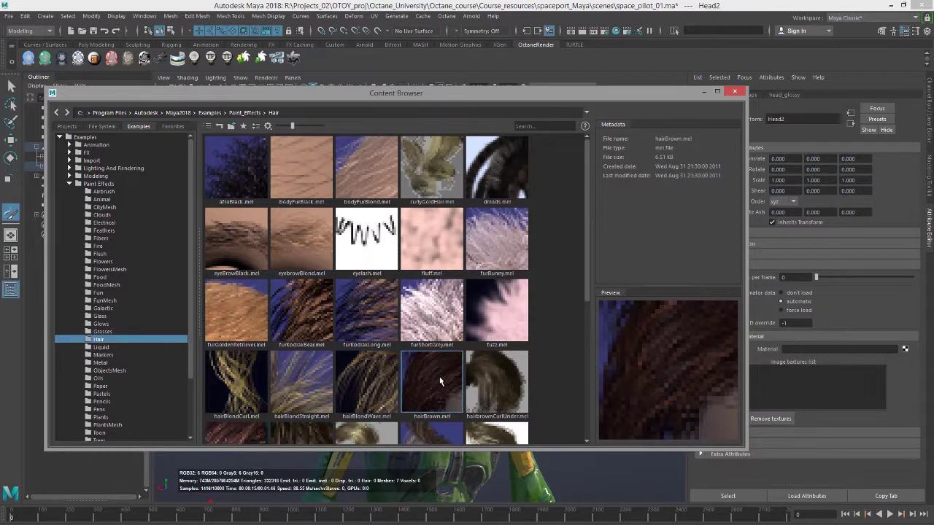
scroll(424, 226, "down", 4)
scroll(417, 306, "up", 3)
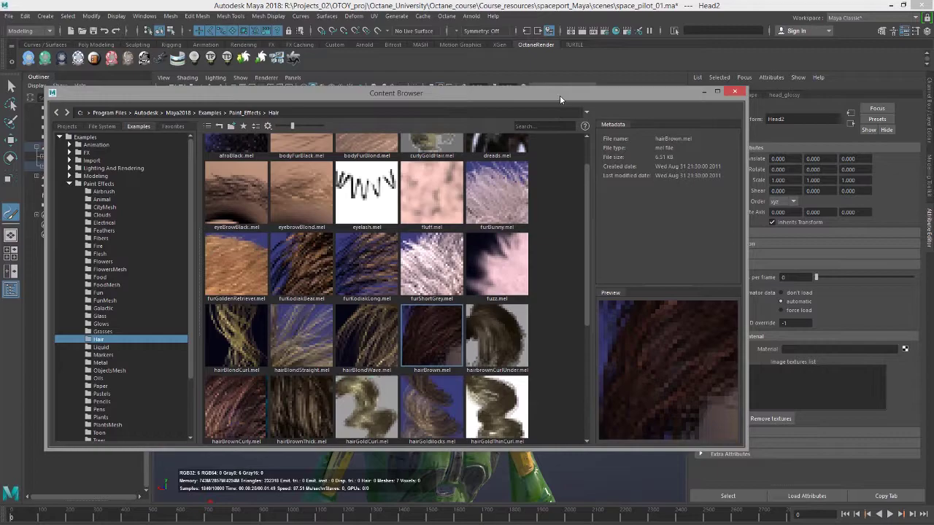
left_click(704, 91)
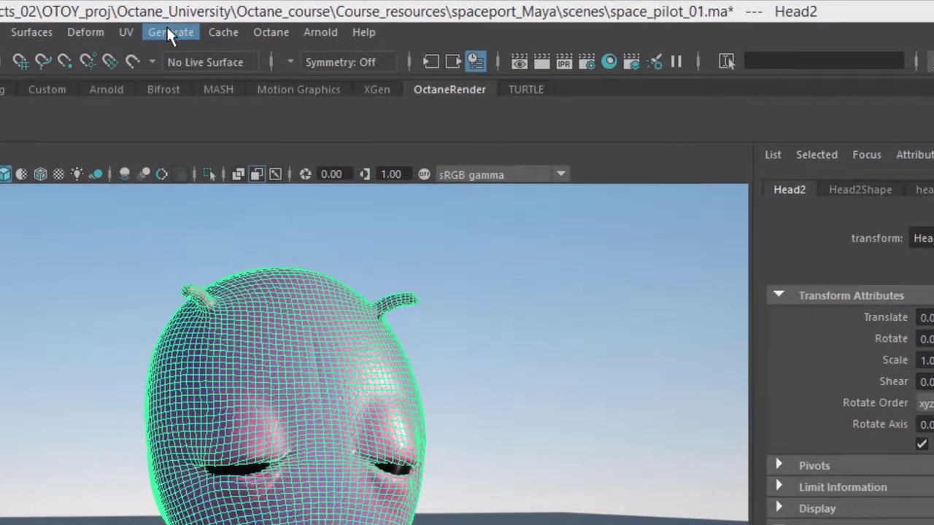
Make Head2 paintable, enlarge the brush, and paint a hair stroke across the head top.
left_click(167, 31)
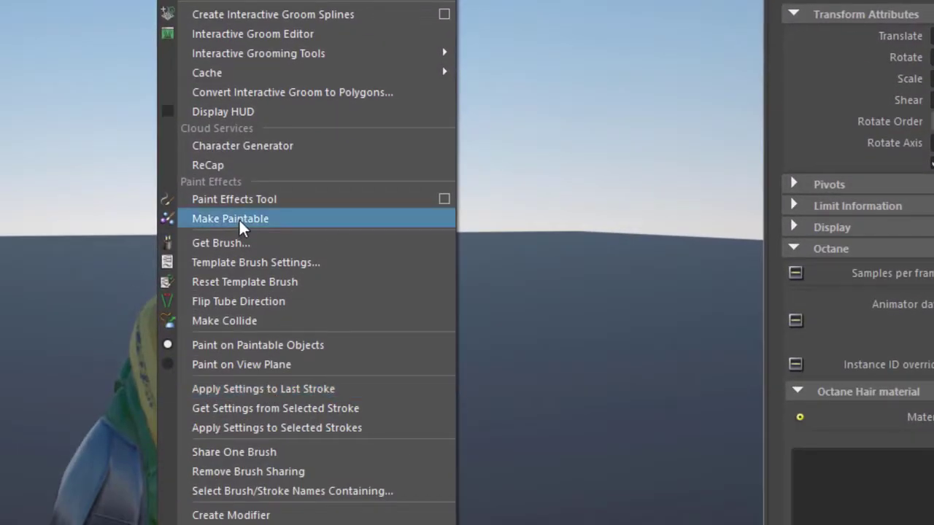
left_click(239, 218)
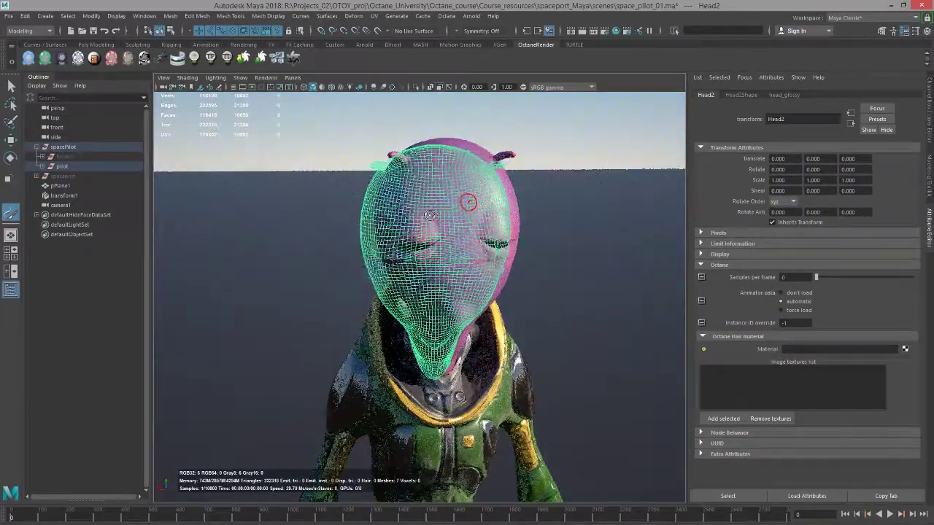
left_click_drag(430, 215, 428, 279, "alt")
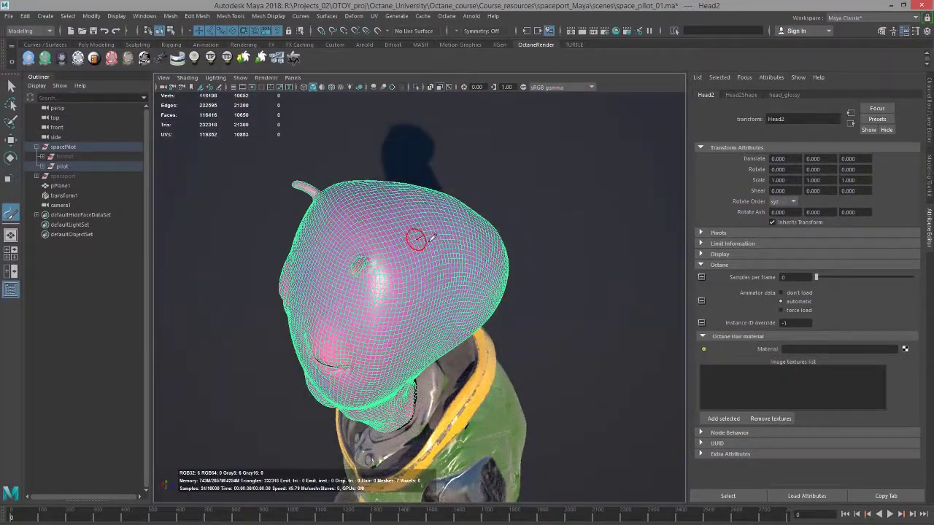
left_click_drag(448, 249, 473, 253)
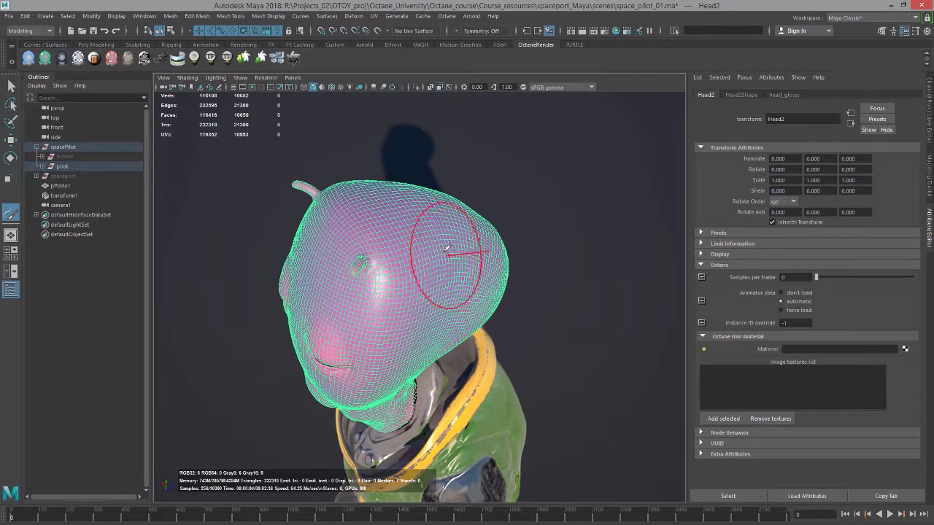
mouse_move(460, 252)
left_mouse_down("alt")
mouse_move(398, 288)
mouse_move(475, 313)
mouse_move(460, 307)
mouse_move(463, 259)
mouse_move(496, 259)
mouse_move(408, 263)
mouse_move(314, 248)
left_mouse_up("alt")
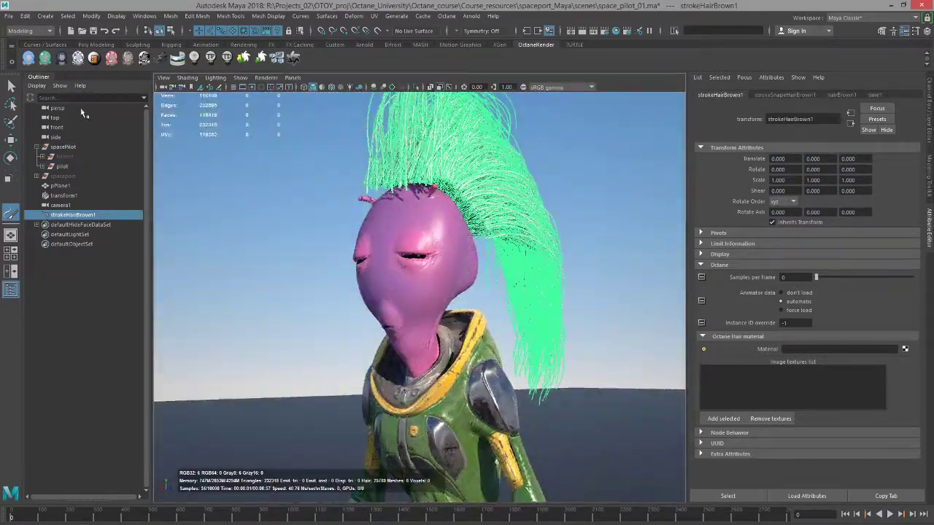
Switch the viewport renderer to Viewport 2.0 and turn to a near-profile head view.
left_click(11, 86)
left_click_drag(426, 288, 368, 284, "alt")
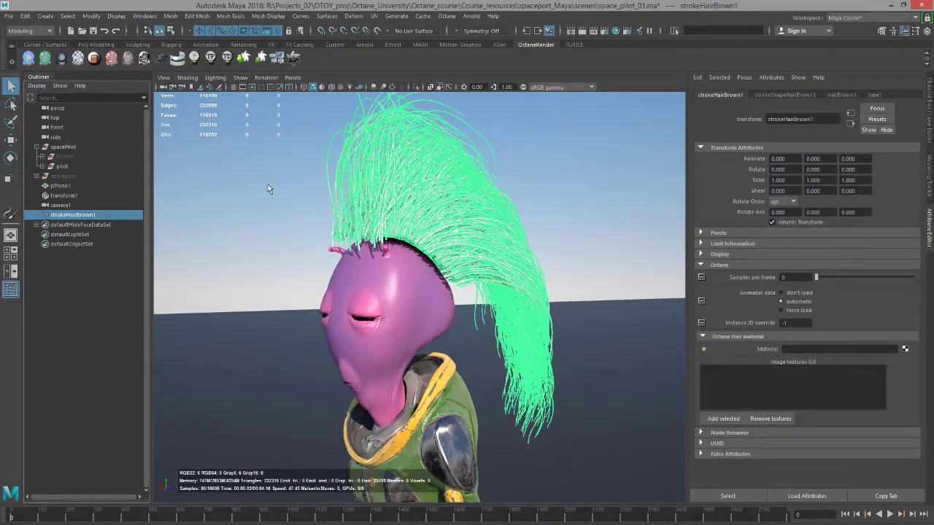
left_click(265, 78)
left_click(282, 101)
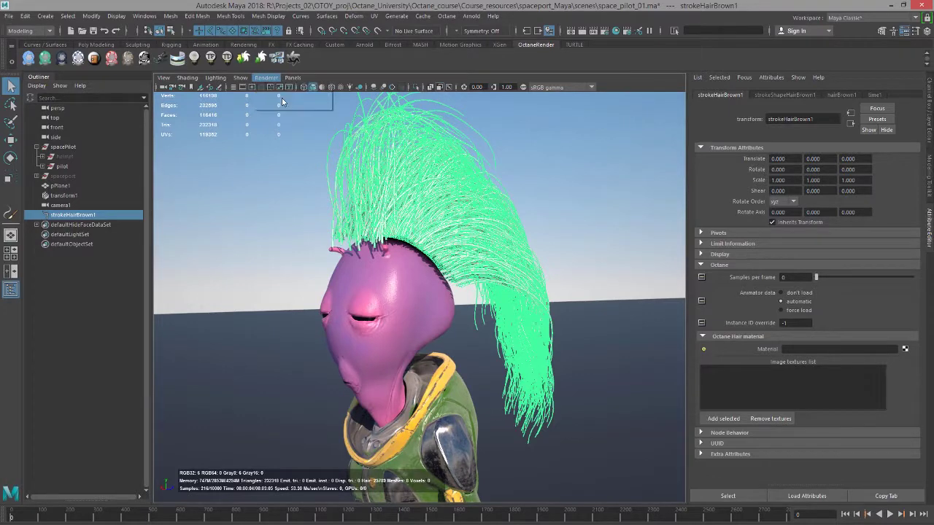
left_click_drag(282, 101, 591, 186, "alt")
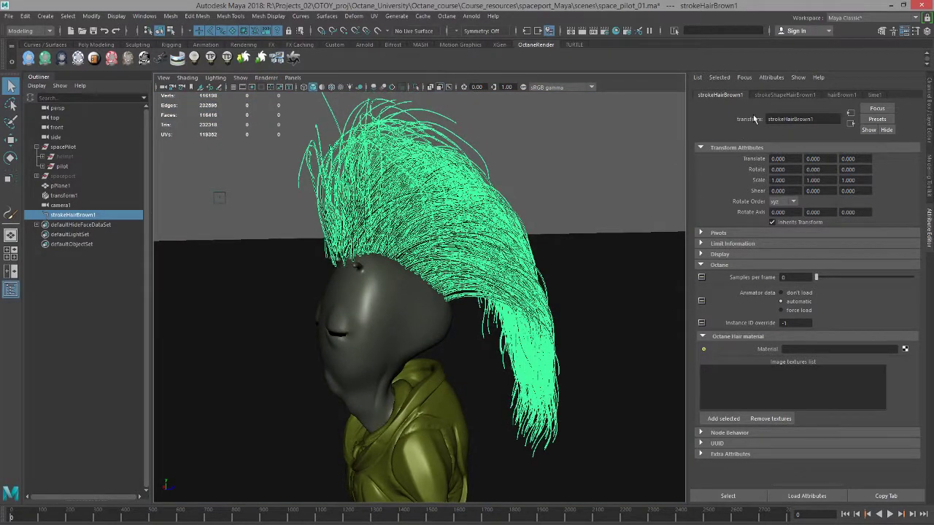
Lower the hairBrown1 brush Global Scale to about 3.3 to shorten the mohawk.
left_click(785, 95)
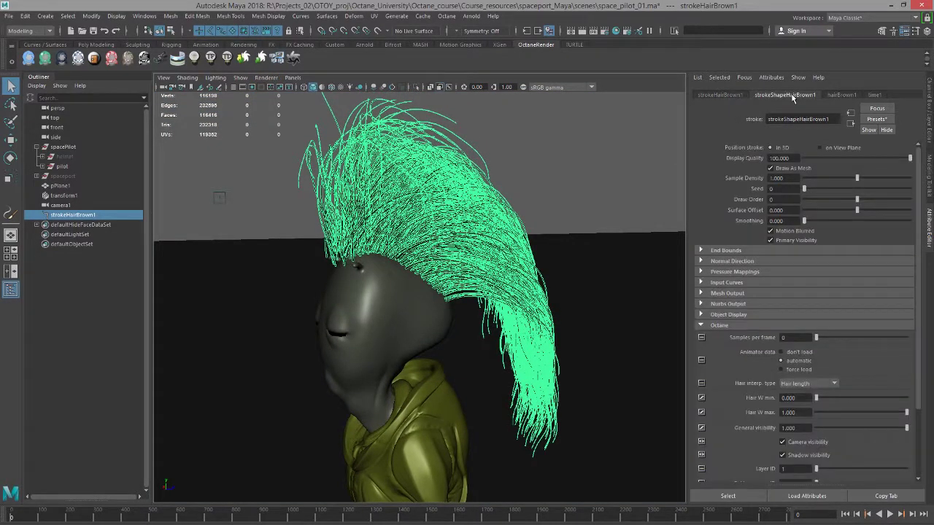
left_click(843, 96)
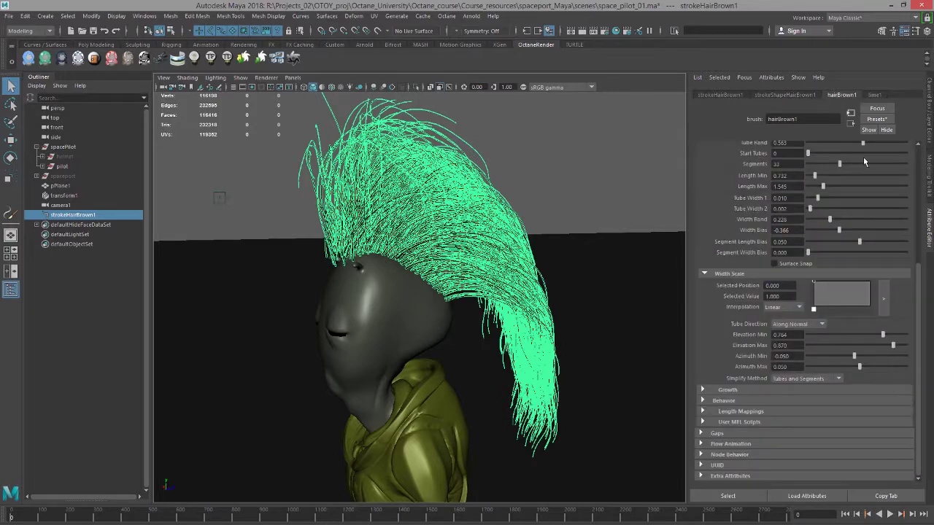
left_click_drag(921, 273, 917, 160)
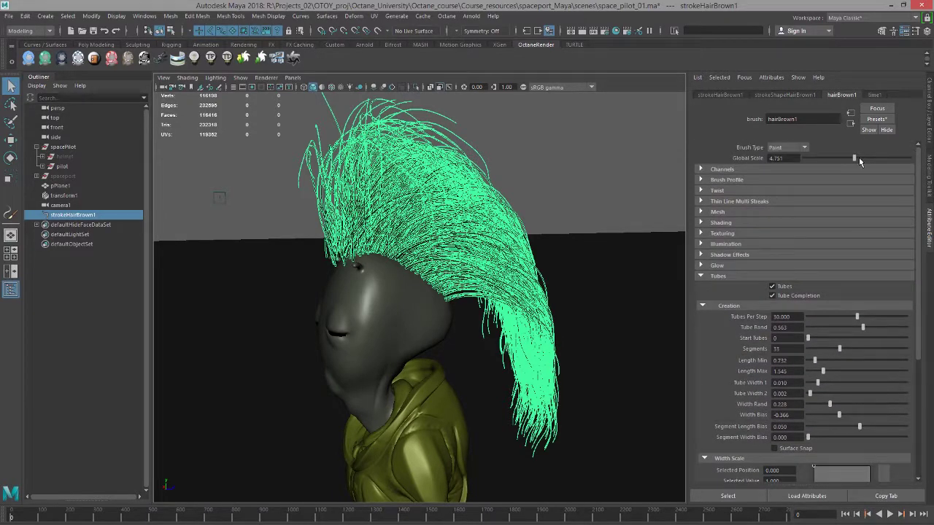
left_click_drag(856, 158, 839, 159)
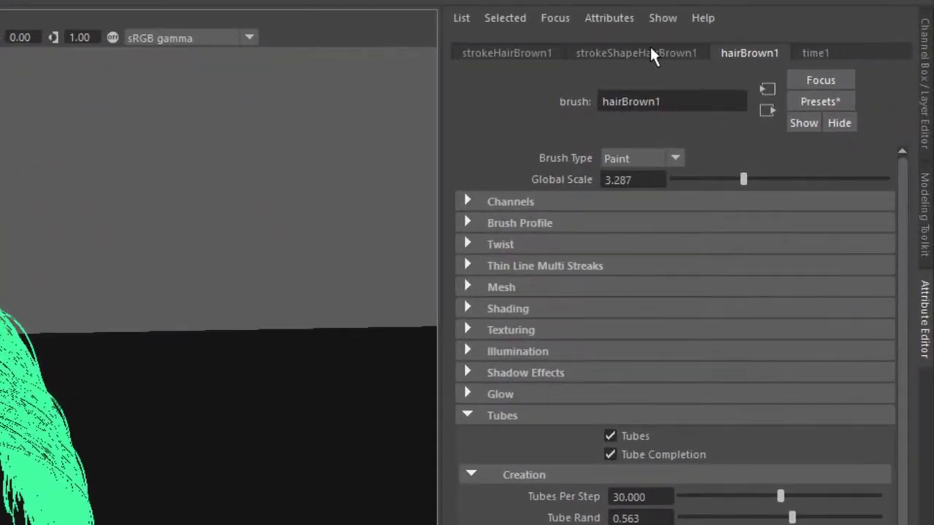
Set strokeShapeHairBrown1 Surface Offset to -0.398 to sink the hair onto the scalp.
left_click(645, 52)
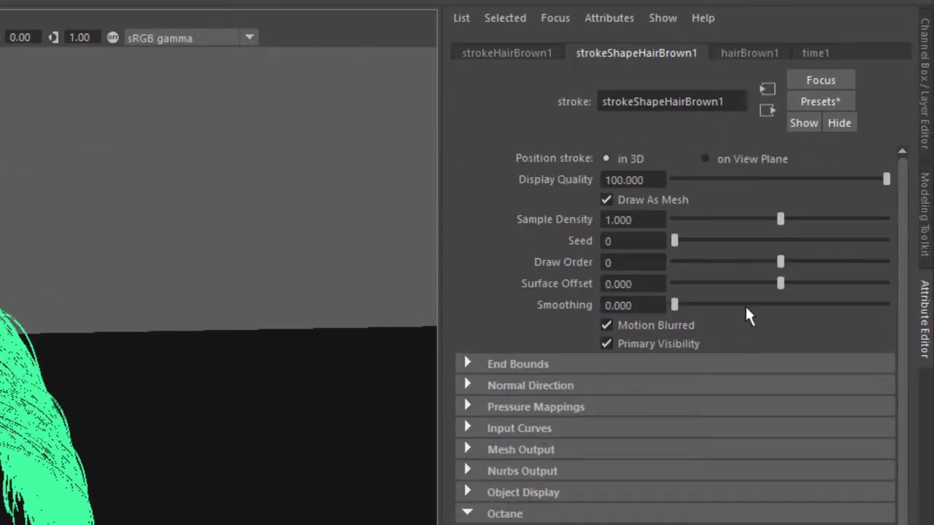
left_click_drag(777, 278, 730, 286)
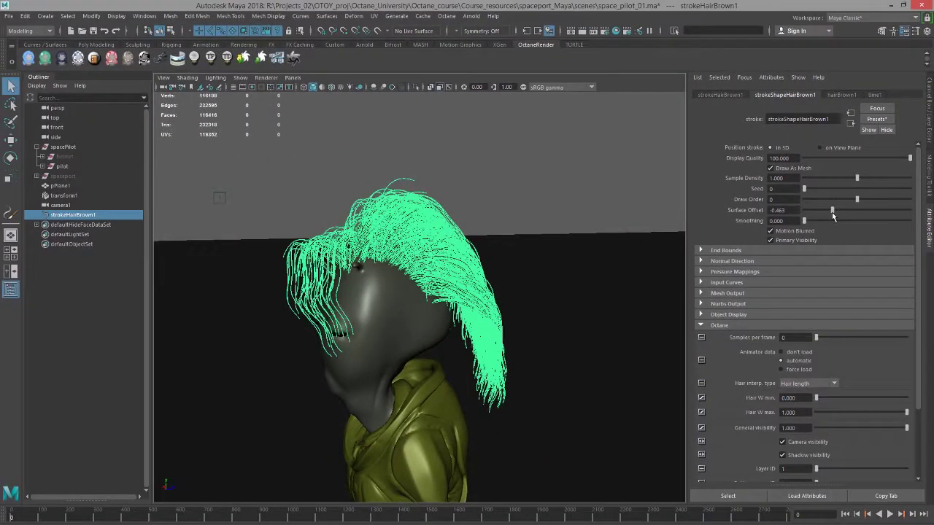
left_click_drag(833, 214, 836, 215)
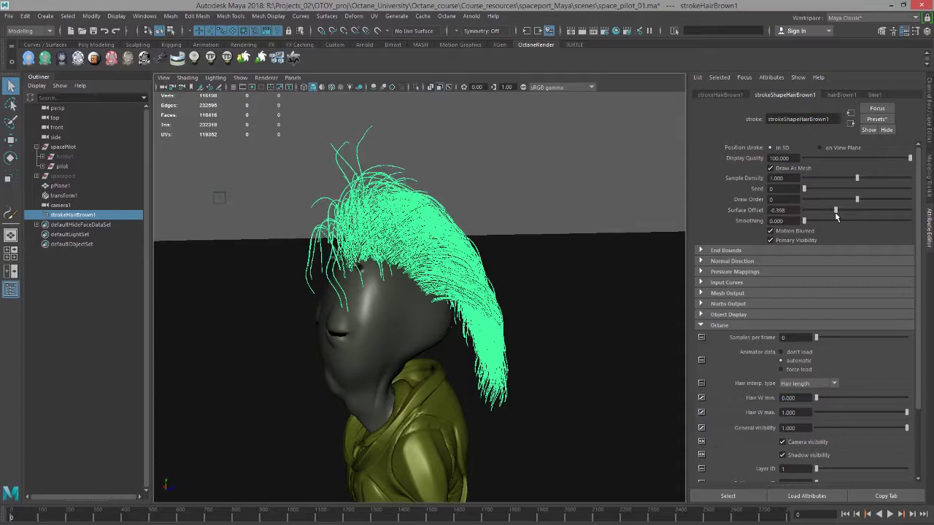
left_click_drag(524, 312, 552, 339, "alt")
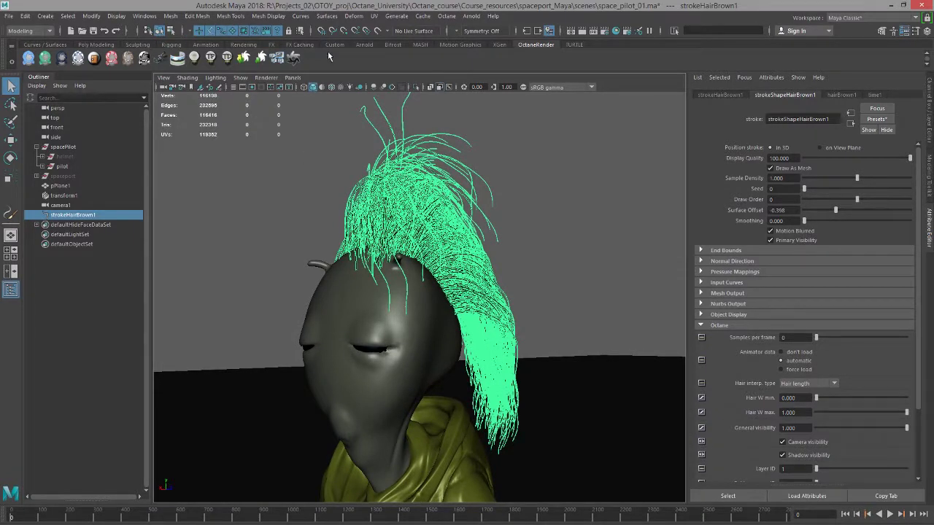
Add an Octane Glossy Material in Hypershade and rename it hairMat.
left_click(616, 31)
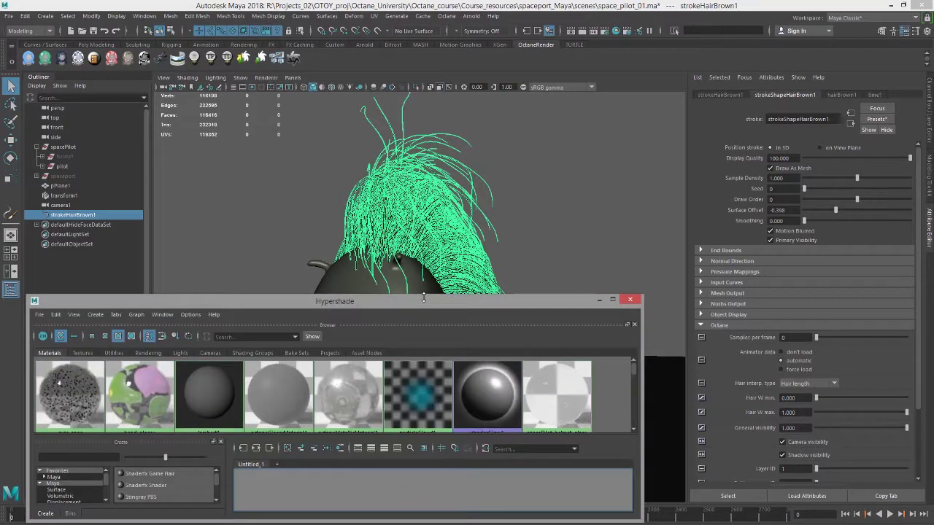
left_click_drag(426, 302, 454, 130)
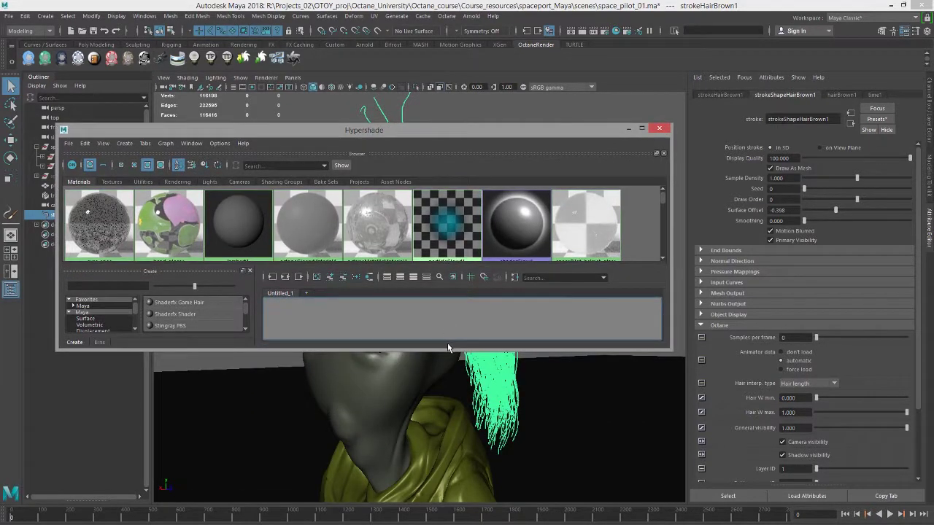
left_click_drag(449, 349, 451, 485)
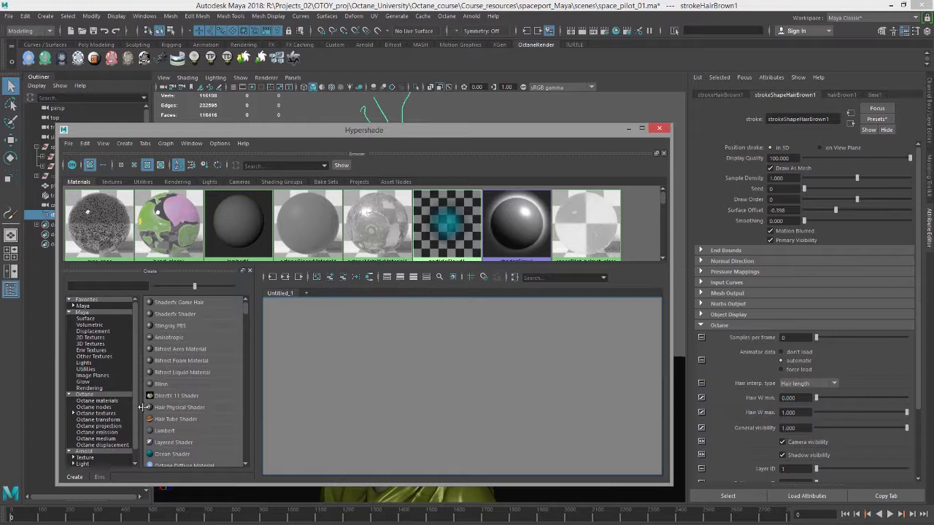
left_click(116, 400)
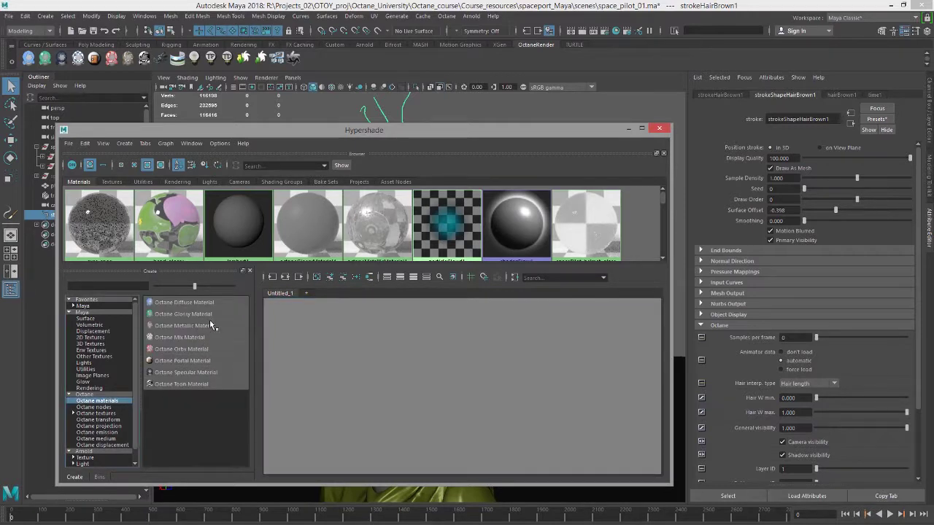
left_click_drag(209, 320, 500, 380)
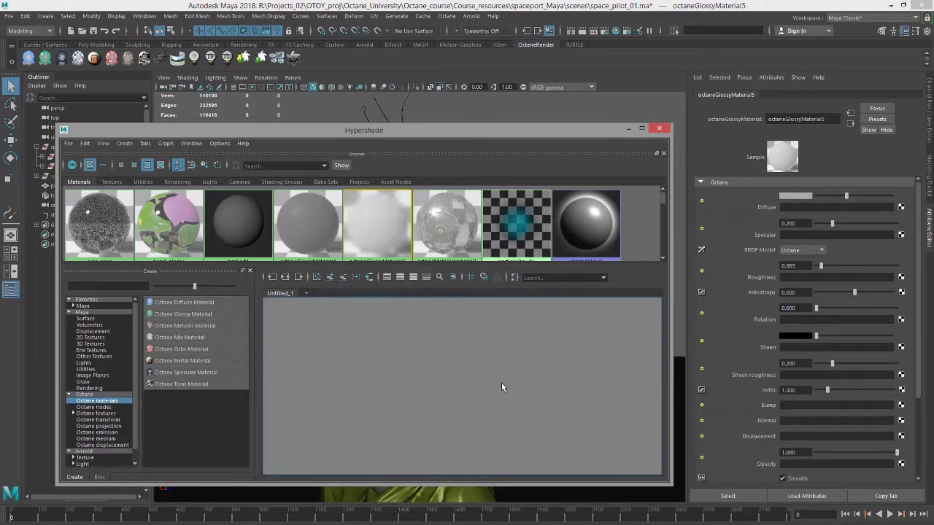
left_click(285, 275)
double_click(368, 326)
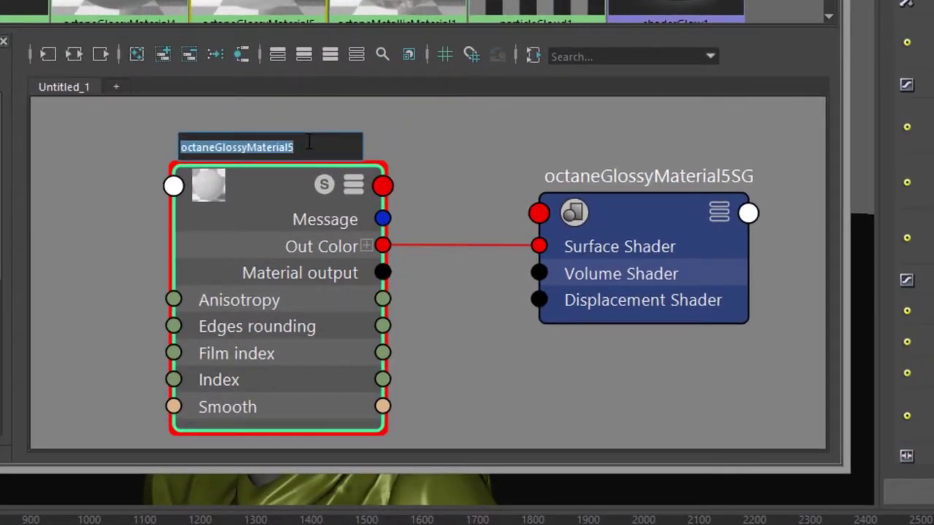
type("hair")
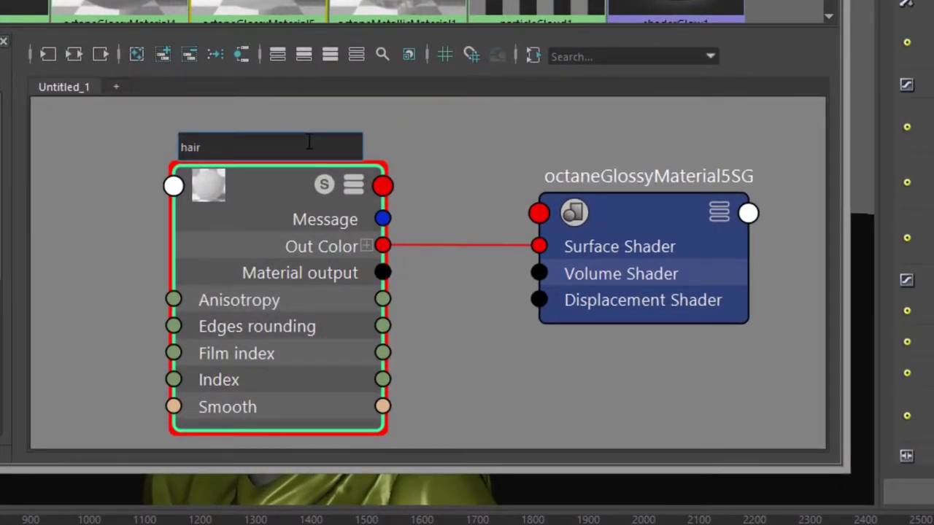
type("Mat")
key("Return")
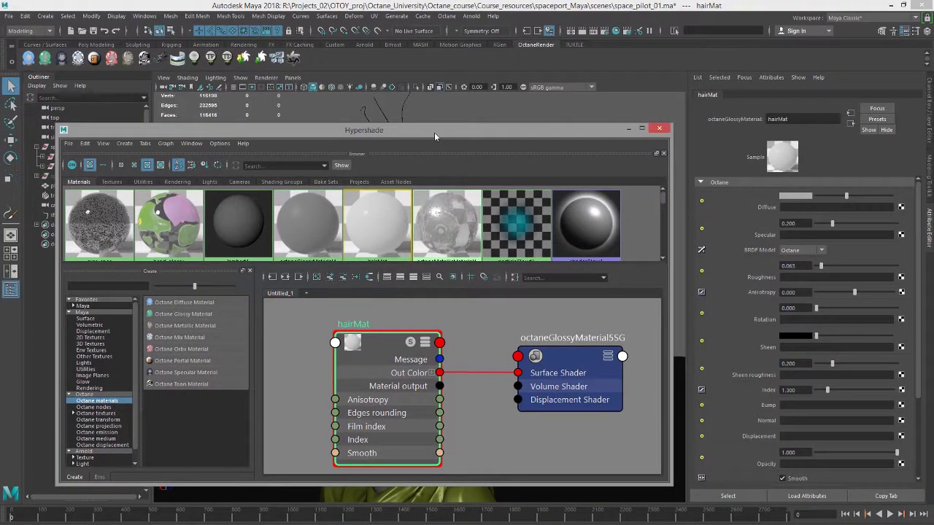
Select the strokeHairBrown1 mohawk stroke and show its transform and Octane settings.
left_click_drag(434, 132, 324, 326)
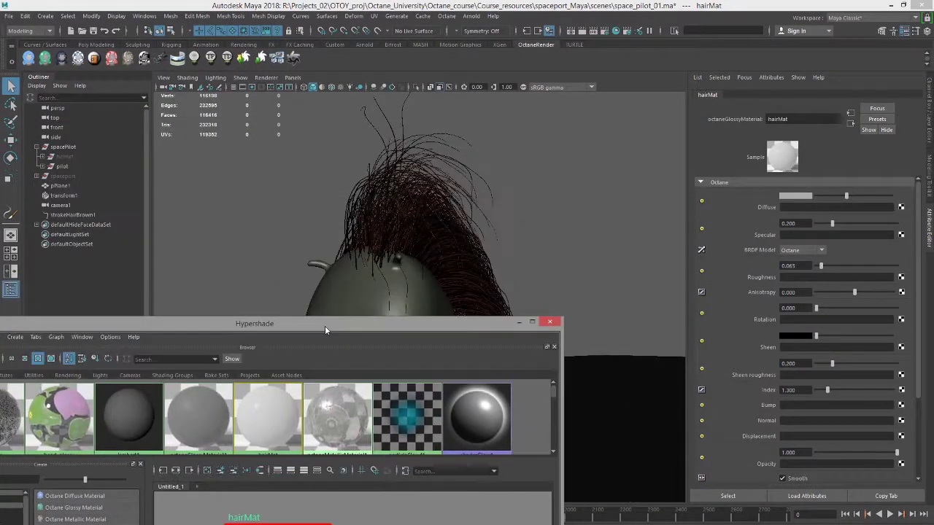
left_click(77, 215)
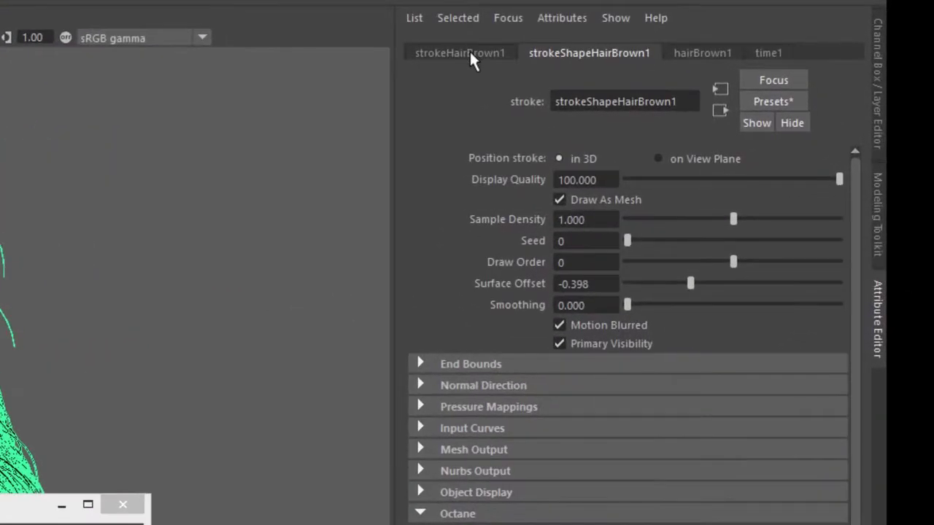
left_click(725, 94)
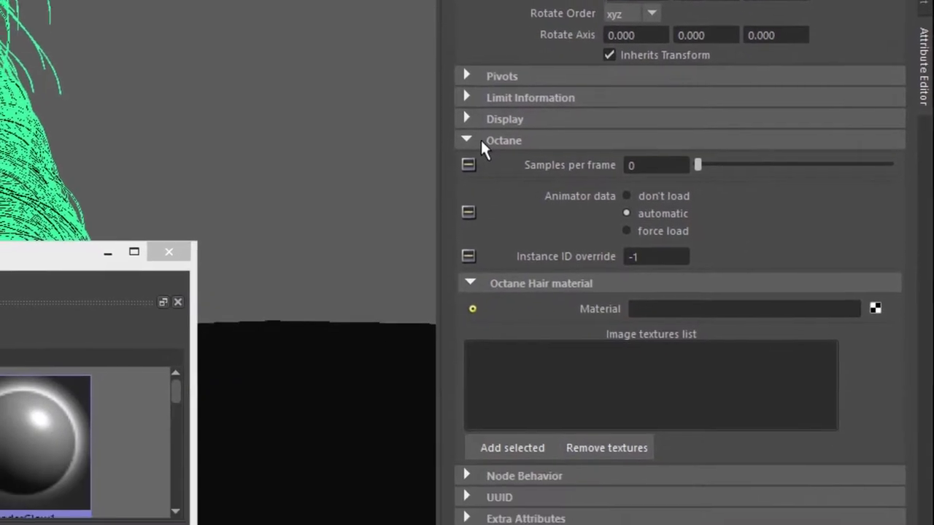
Enter hairMat as strokeHairBrown1's Octane Hair material.
double_click(30, 257)
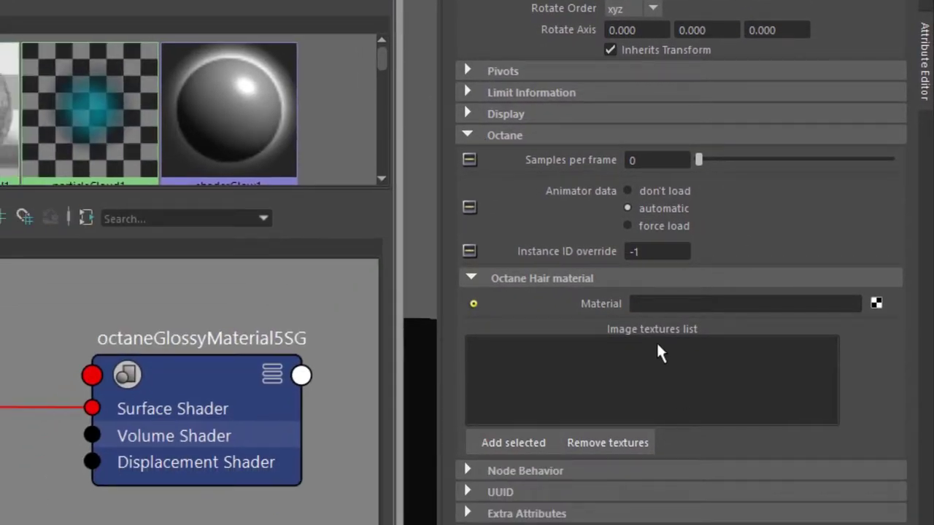
left_click(639, 305)
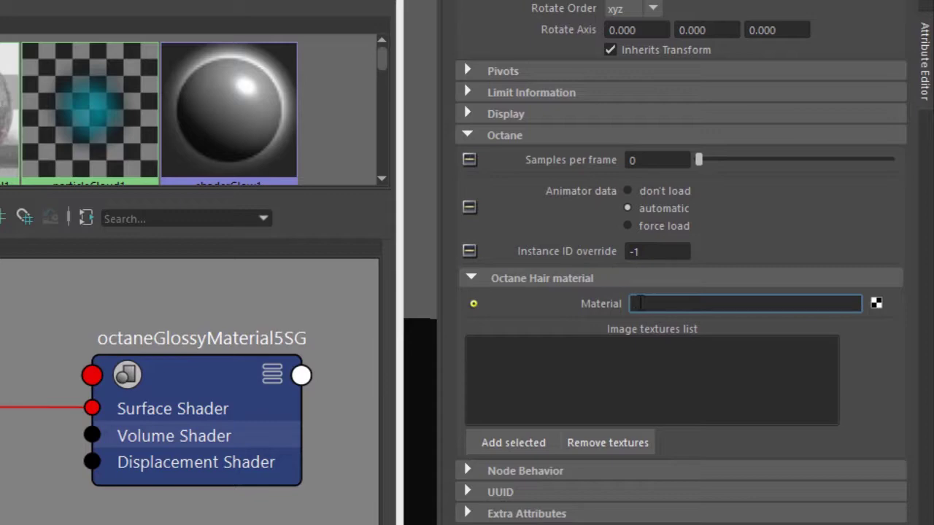
type("hairMat")
key("Return")
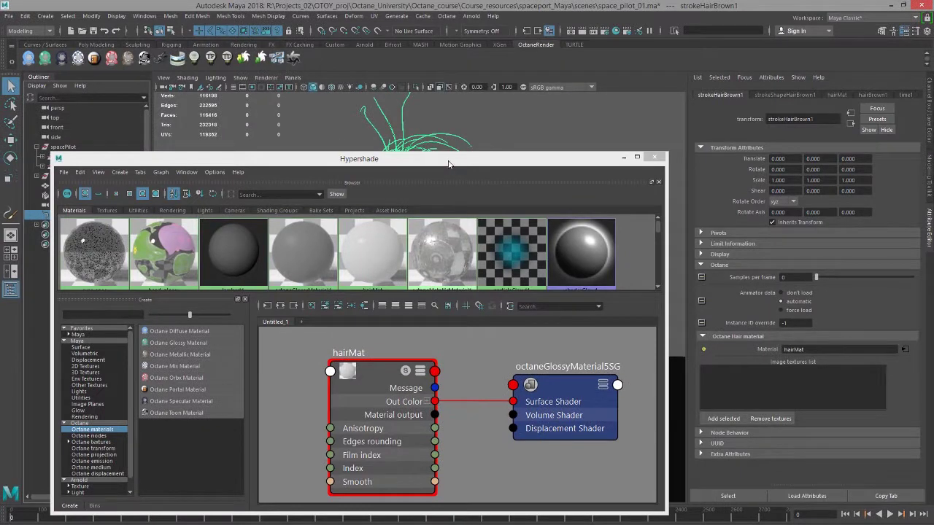
left_click_drag(449, 164, 360, 157)
Change hairMat's Diffuse colour from grey to bright yellow.
left_click(291, 372)
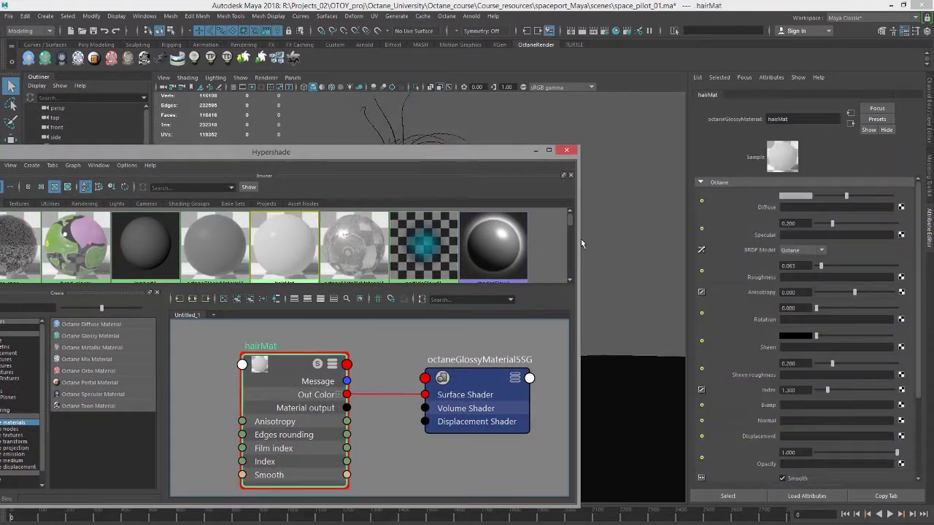
left_click(807, 197)
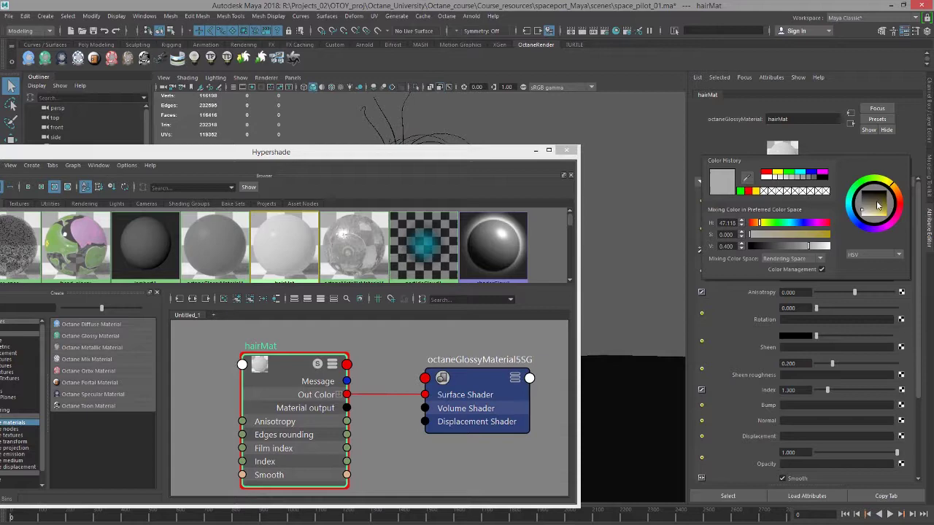
left_click_drag(877, 205, 892, 224)
left_click_drag(398, 162, 260, 362)
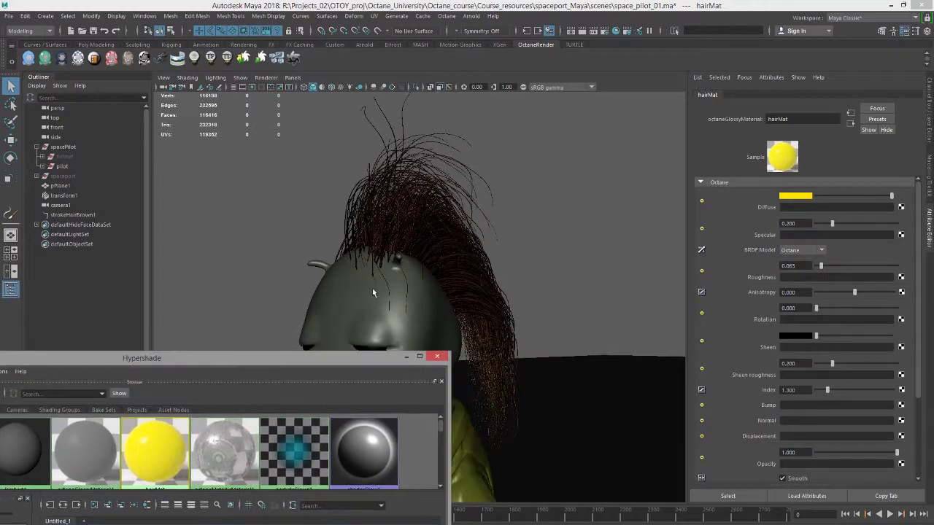
Render the viewport with OctaneRender and orbit to view the yellow hair.
left_click(267, 78)
left_click(283, 106)
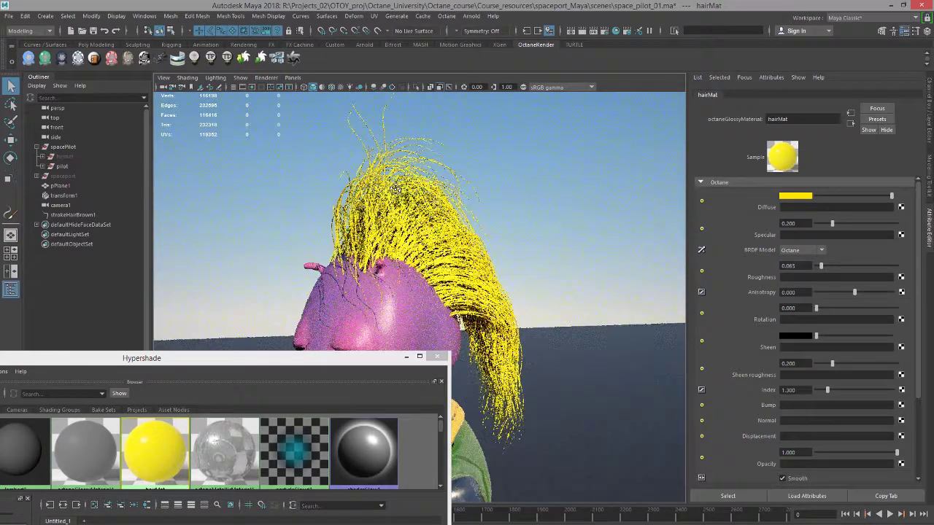
left_click_drag(394, 189, 595, 276, "alt")
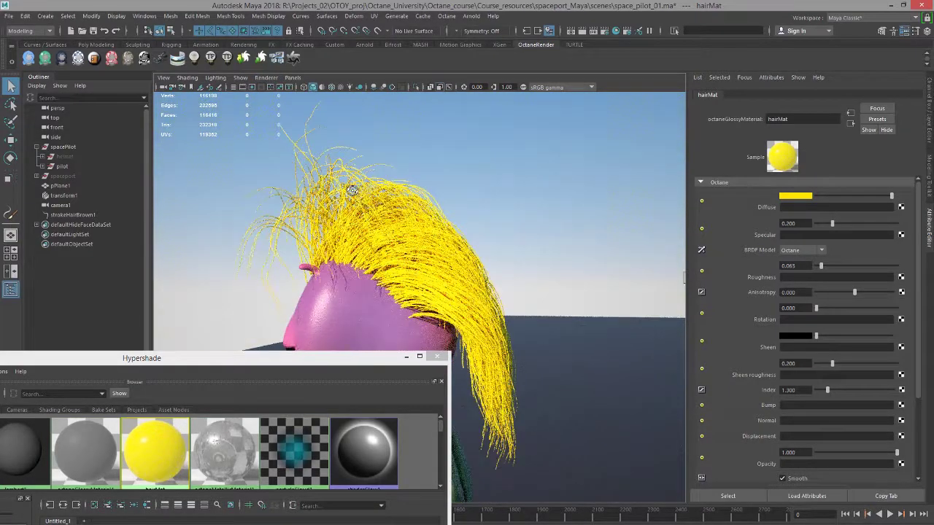
left_click_drag(352, 190, 318, 299, "alt")
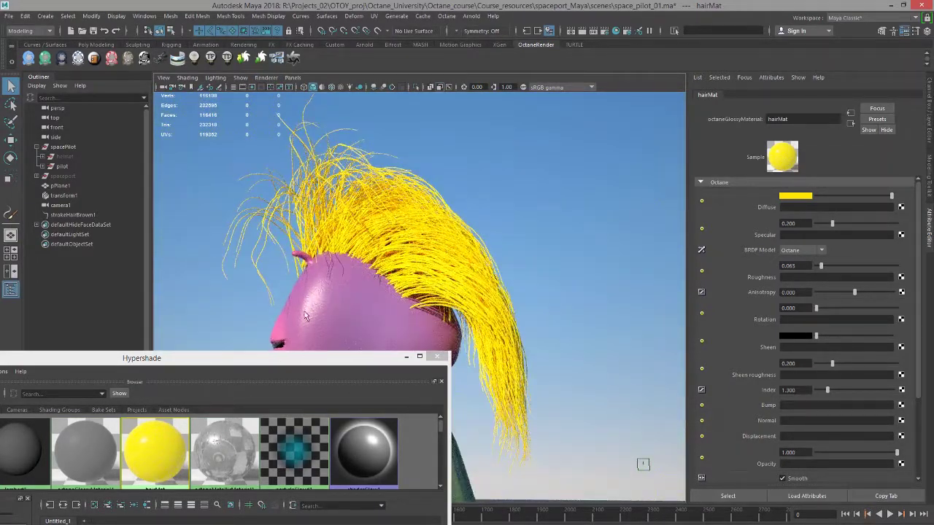
Select the mohawk stroke and set hairBrown1 Tube Width 1 to 0.004.
left_click(73, 215)
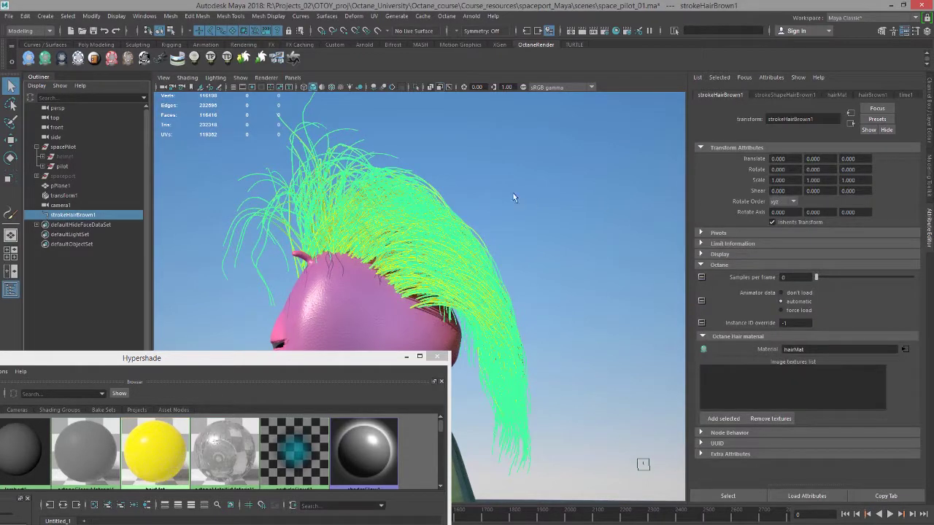
left_click(777, 96)
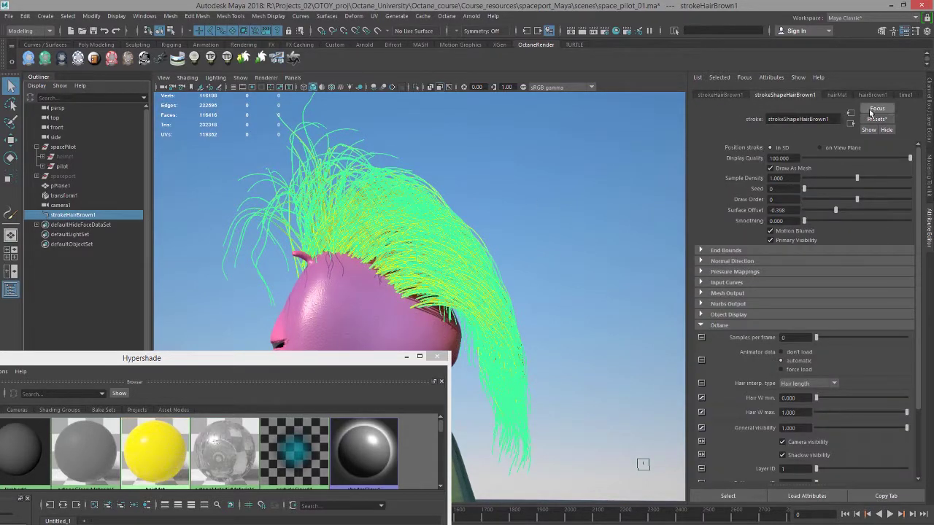
left_click(846, 95)
left_click(873, 95)
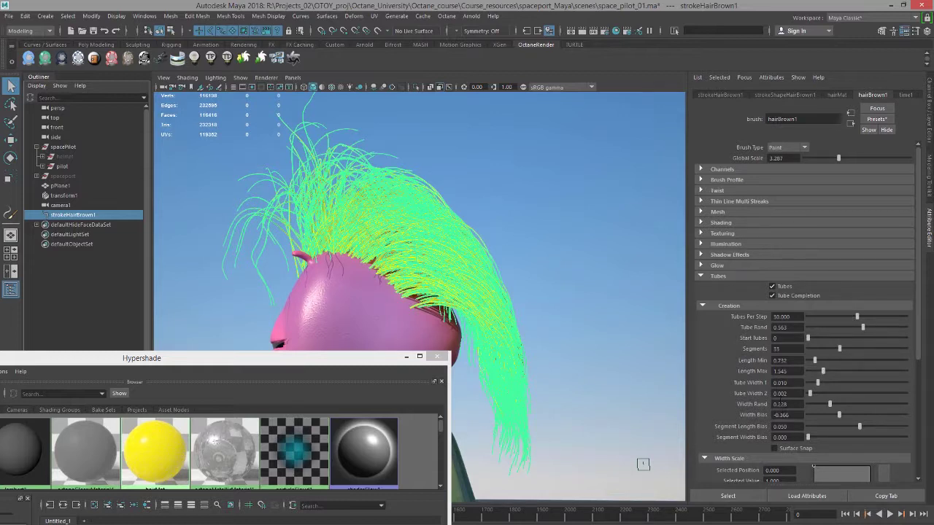
left_click_drag(781, 382, 811, 379)
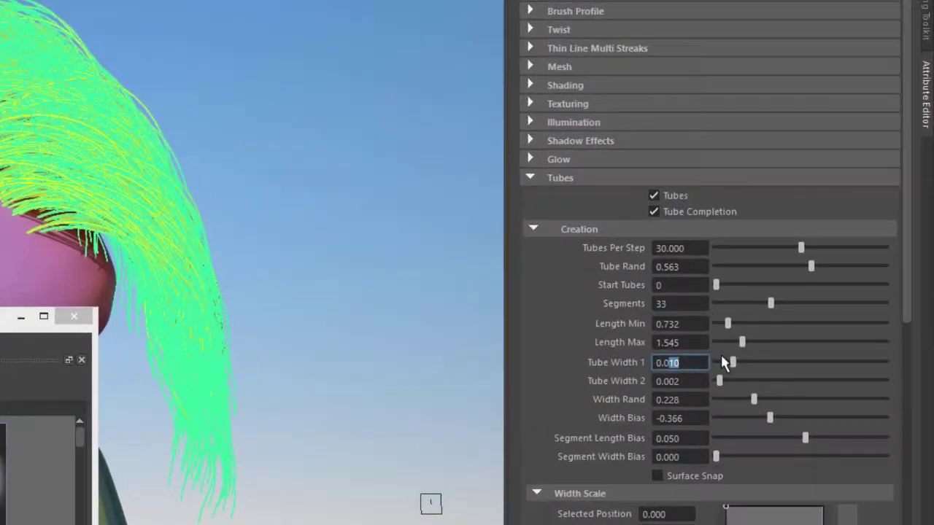
key("BackSpace")
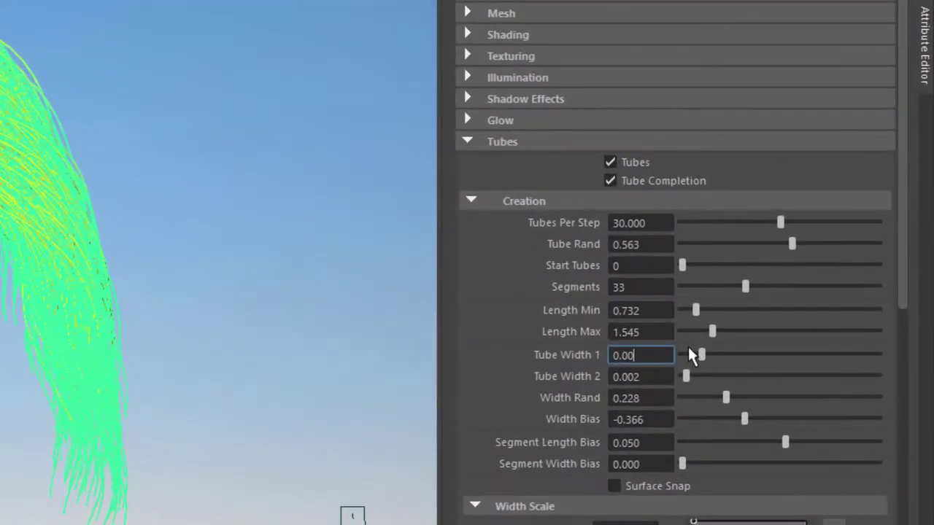
type("04")
key("Return")
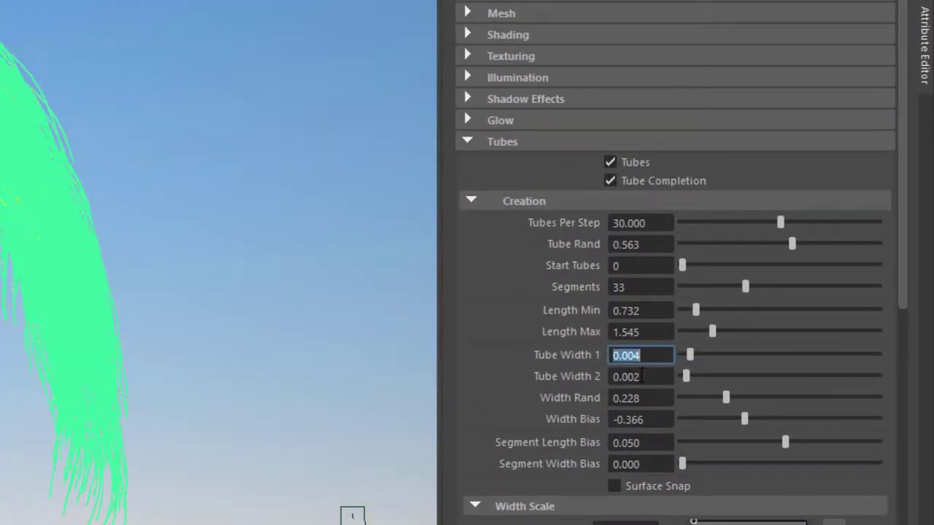
Set hairBrown1 Tube Width 2 to 0.001.
left_click_drag(645, 376, 640, 377)
type("1")
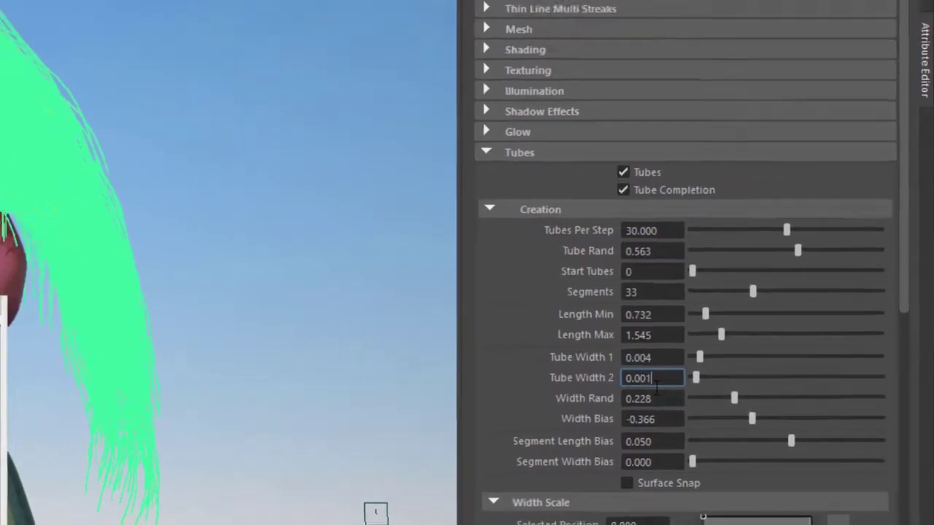
key("Return")
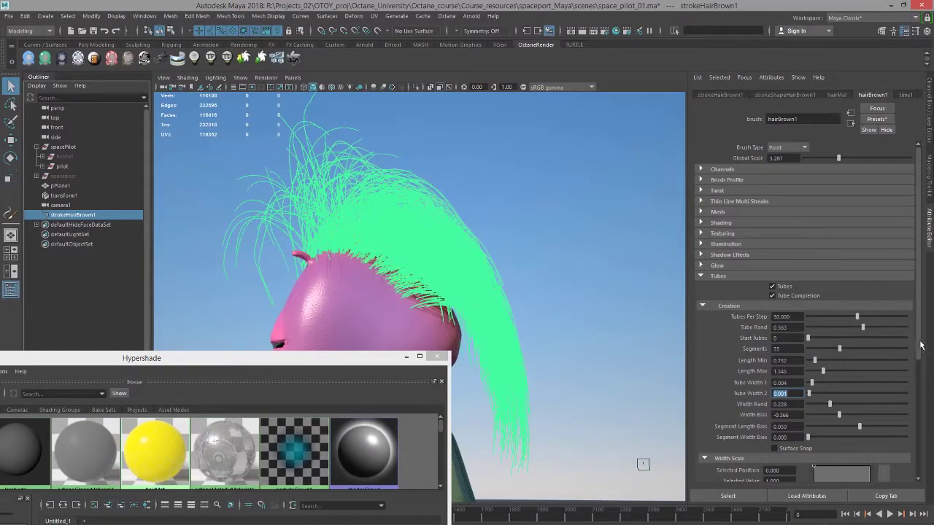
scroll(904, 348, "down", 3)
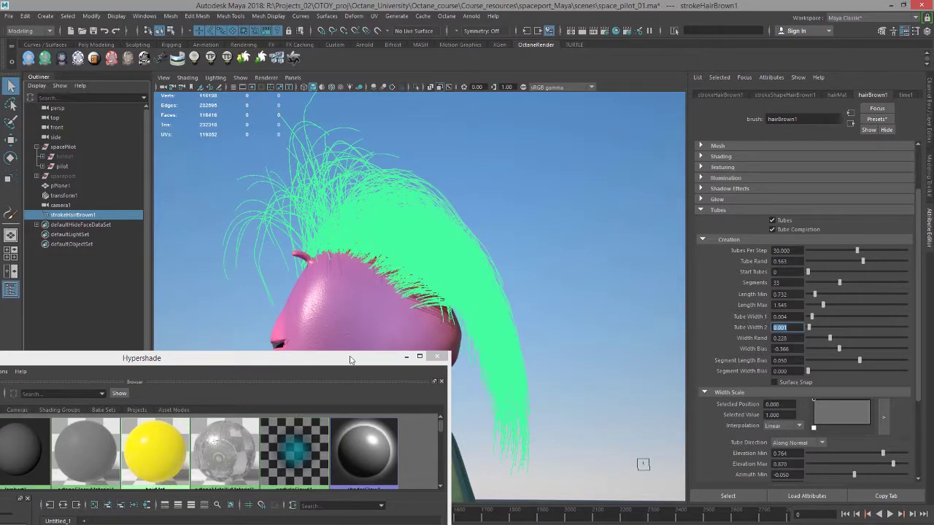
left_click_drag(350, 359, 518, 341)
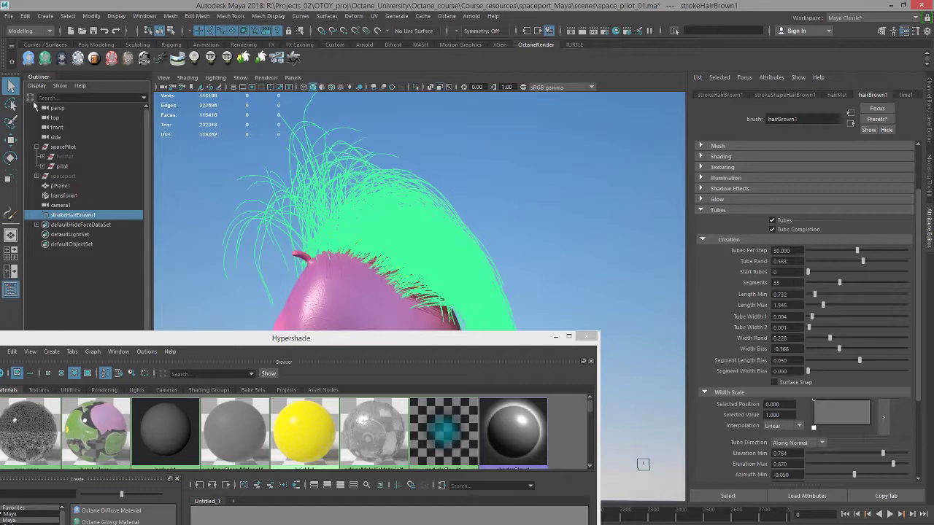
Deselect the hair and orbit to look down on the thinner mohawk strands.
left_click(181, 159)
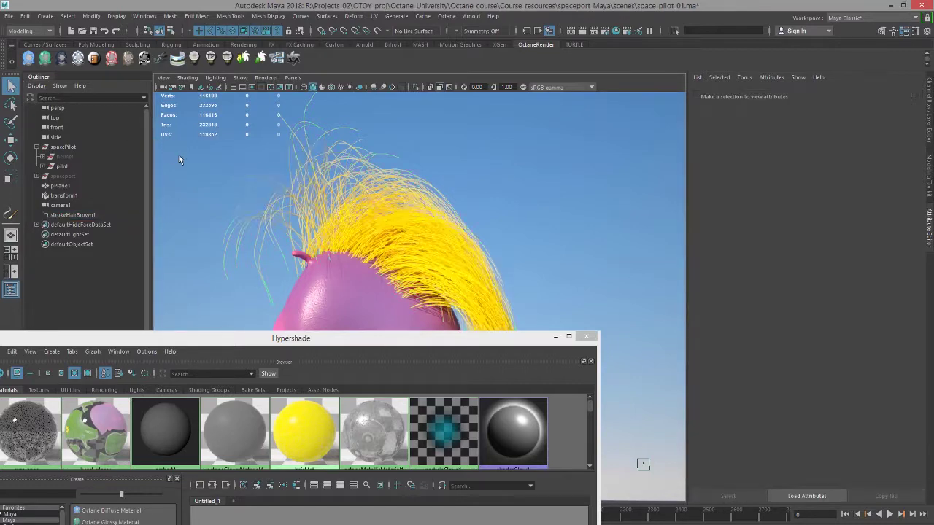
left_click_drag(478, 333, 157, 401)
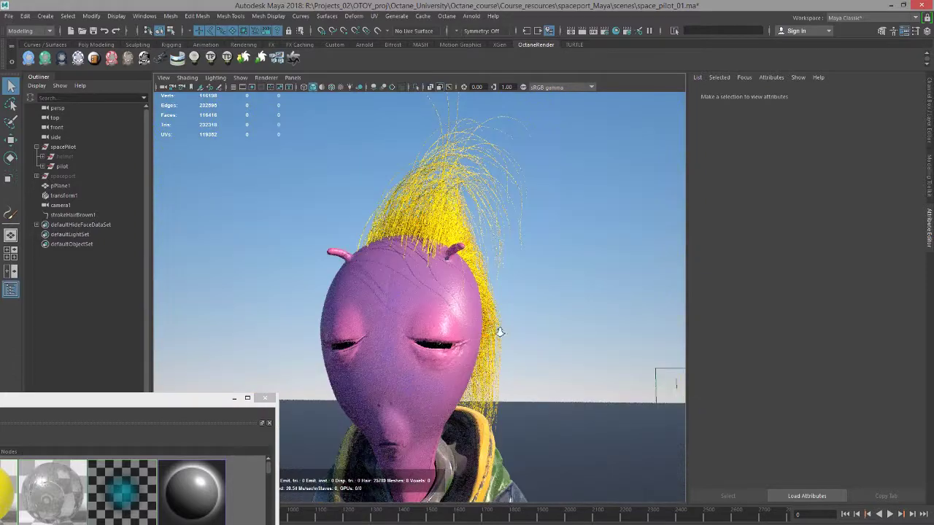
left_click_drag(500, 333, 438, 235, "alt")
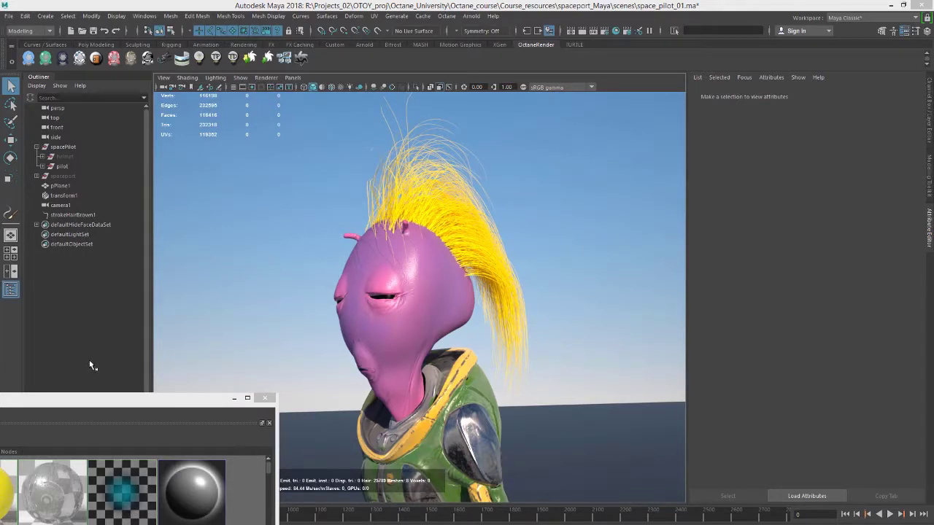
Check that strokeHairBrown1's Octane Hair material is hairMat and show the Custom shelf.
left_click(86, 214)
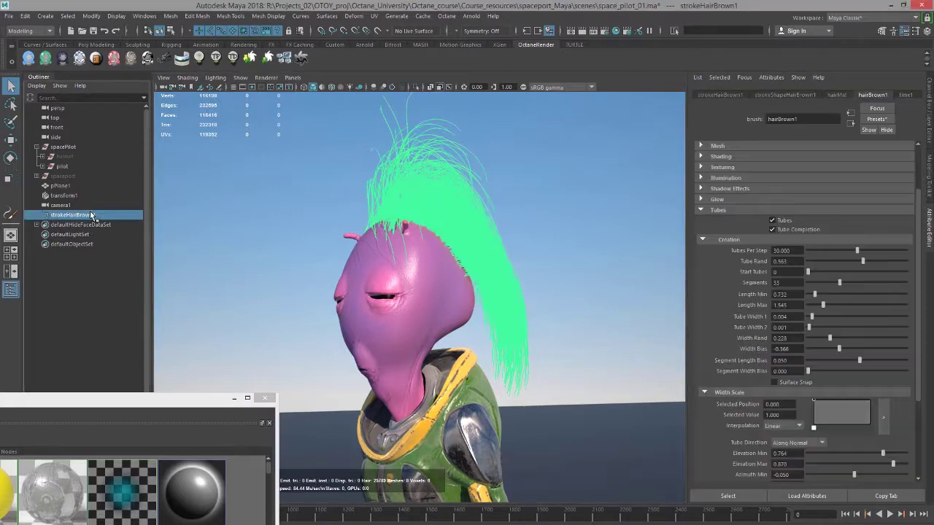
left_click(724, 95)
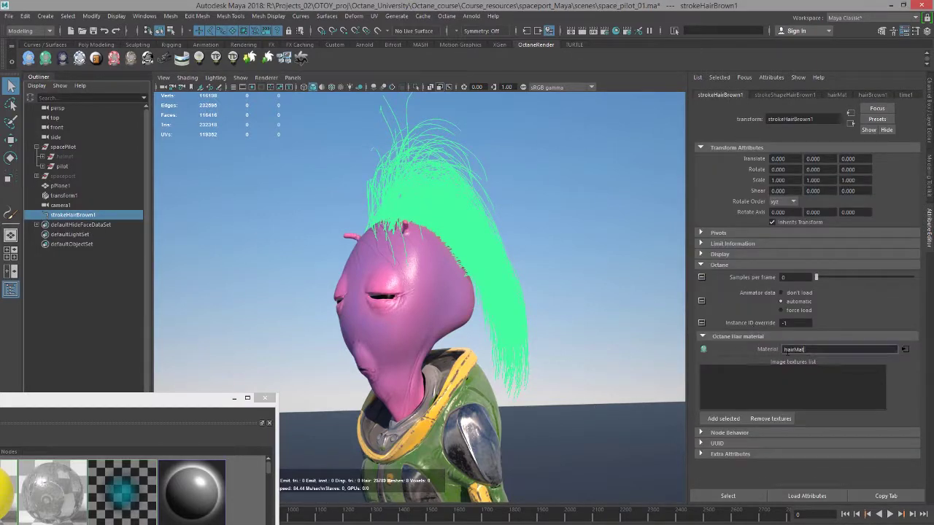
double_click(797, 349)
left_click(333, 45)
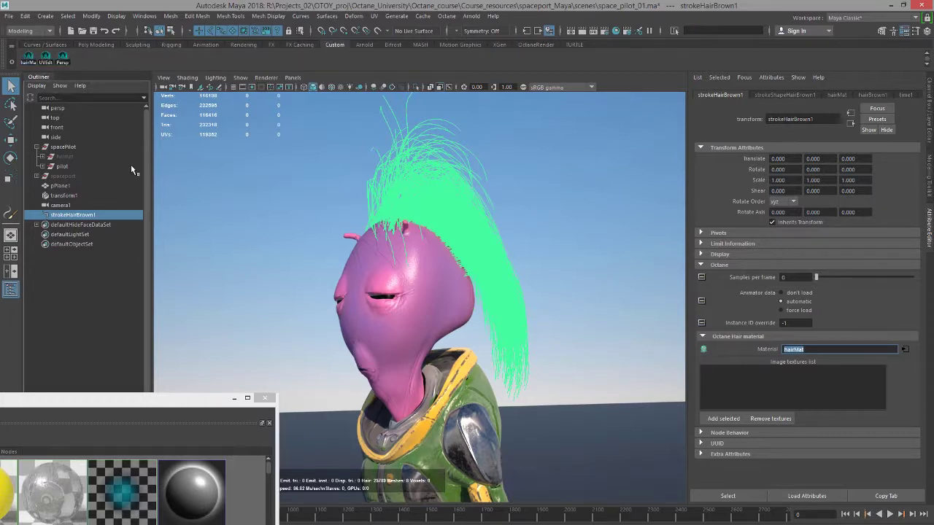
Open the Shelf Editor on the hairMat shelf button's Command tab.
left_click(12, 61)
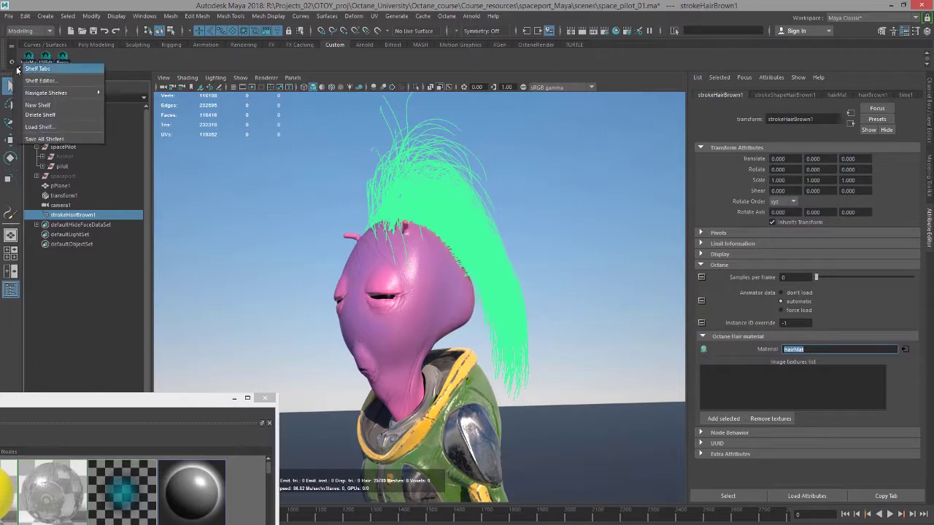
left_click(56, 81)
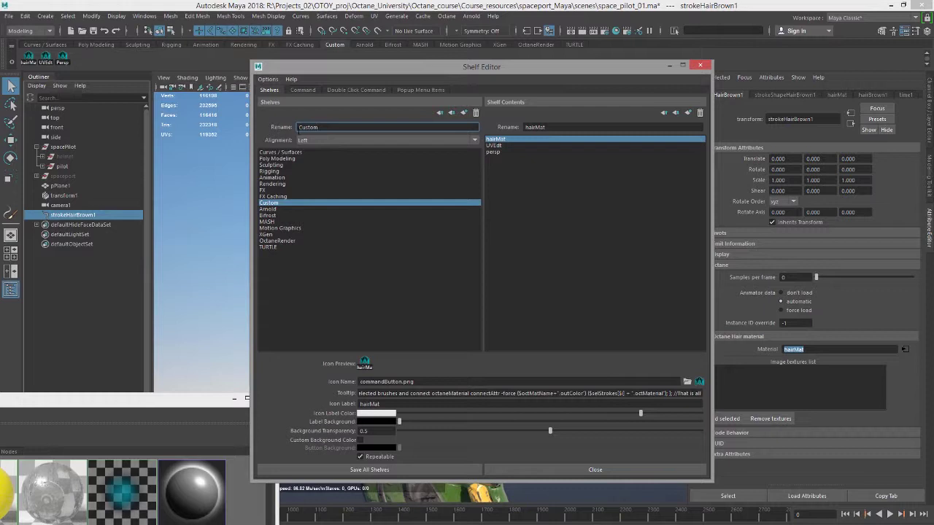
left_click(497, 139)
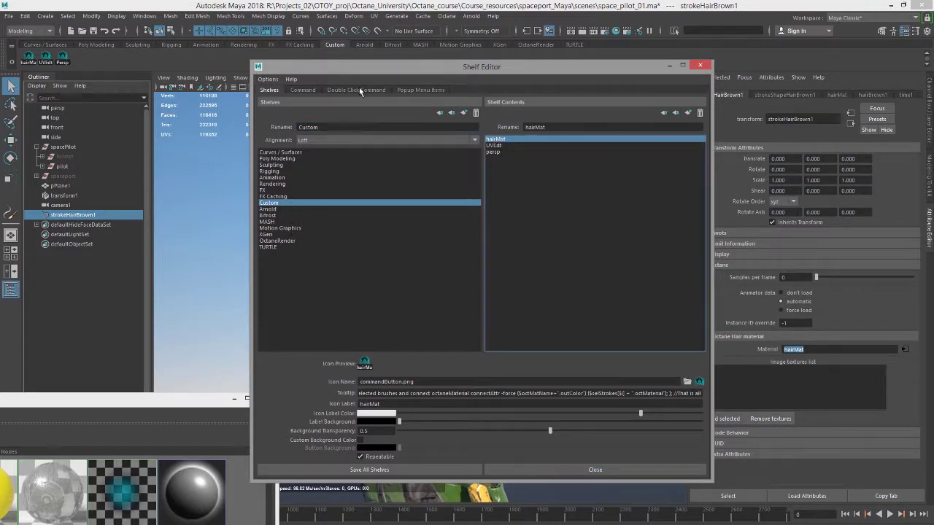
left_click(312, 89)
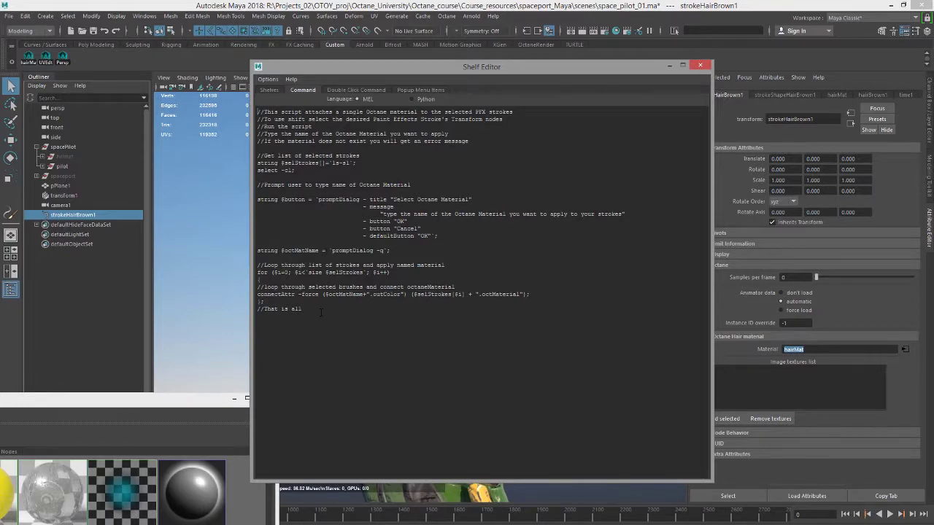
Read through the hairMat MEL script, highlighting its for-loop and loop body.
key("ctrl+a")
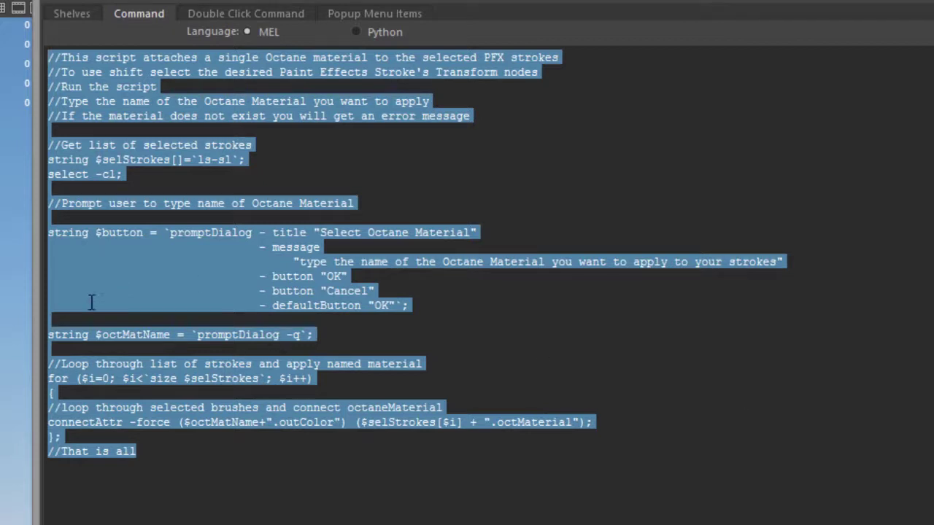
left_click(202, 421)
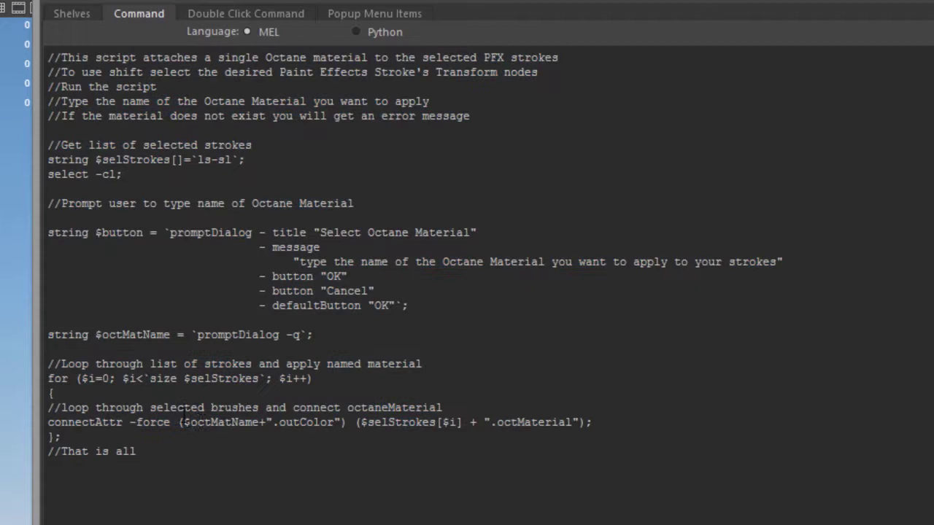
double_click(51, 379)
left_click_drag(48, 379, 314, 379)
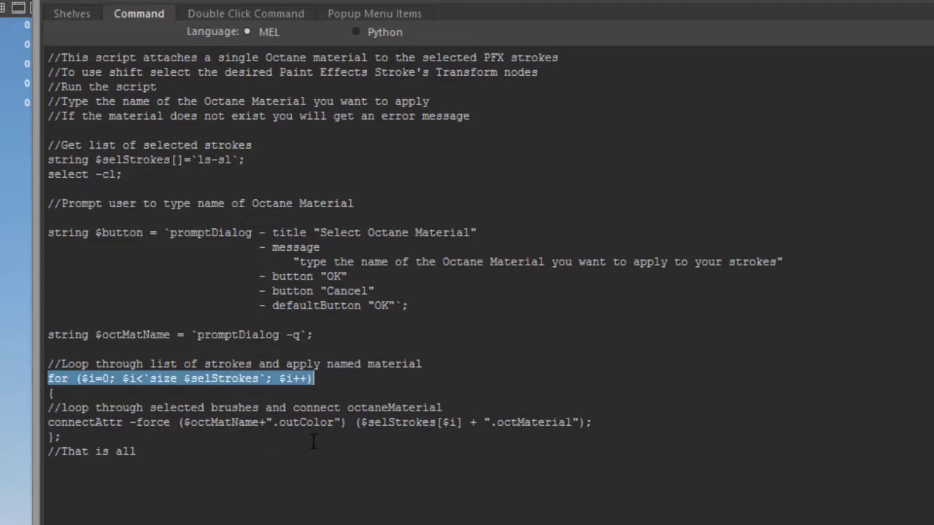
left_click(266, 457)
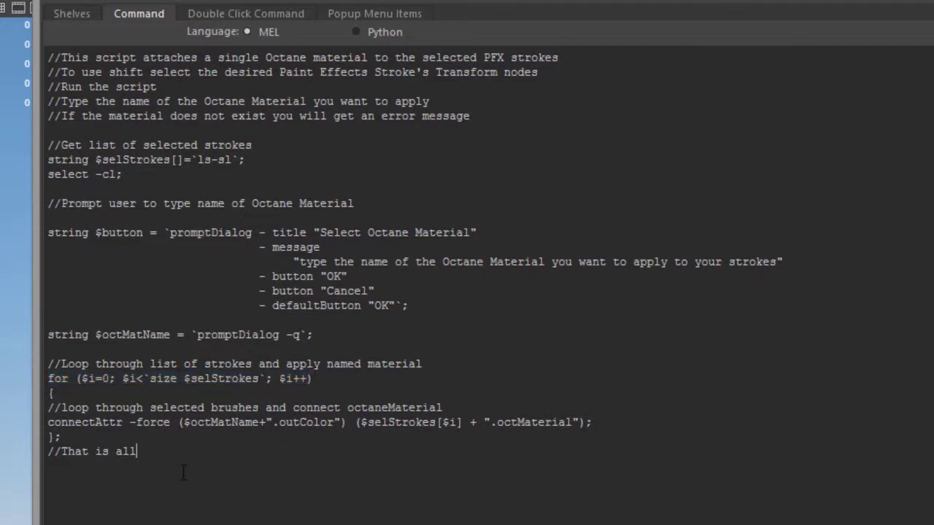
left_click_drag(154, 457, 7, 401)
left_click(354, 465)
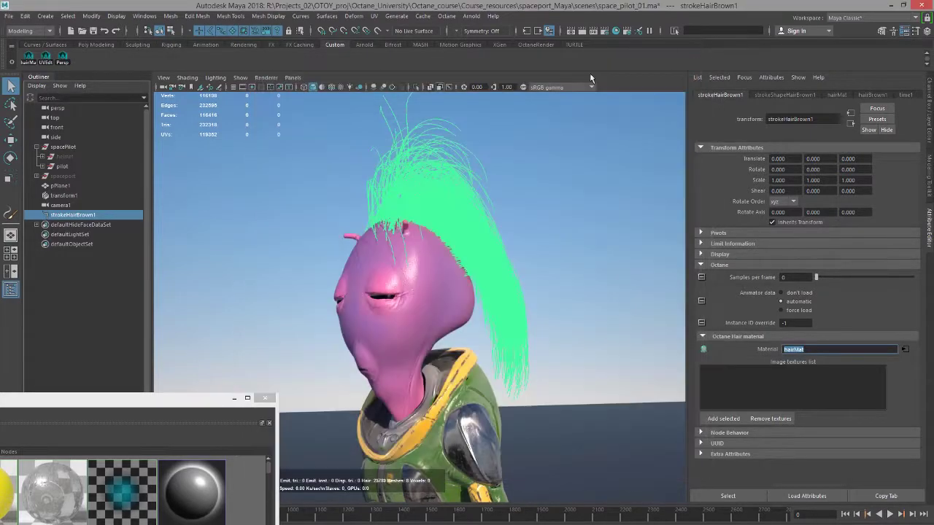
Close the Shelf Editor and deselect the strokeHairBrown1 mohawk stroke.
left_click(700, 66)
left_click(334, 142)
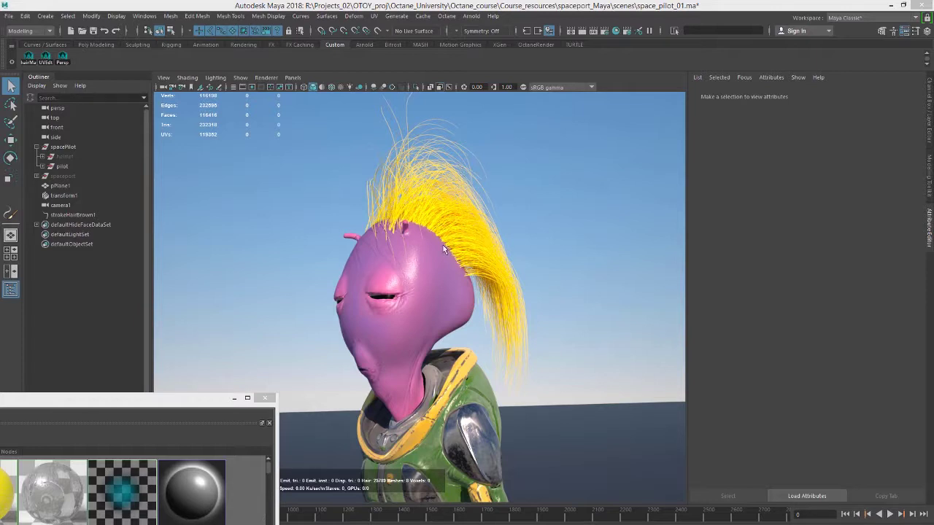
Create an Octane WTexture node from Geometric textures and connect it to hairMat's Diffuse.
double_click(132, 406)
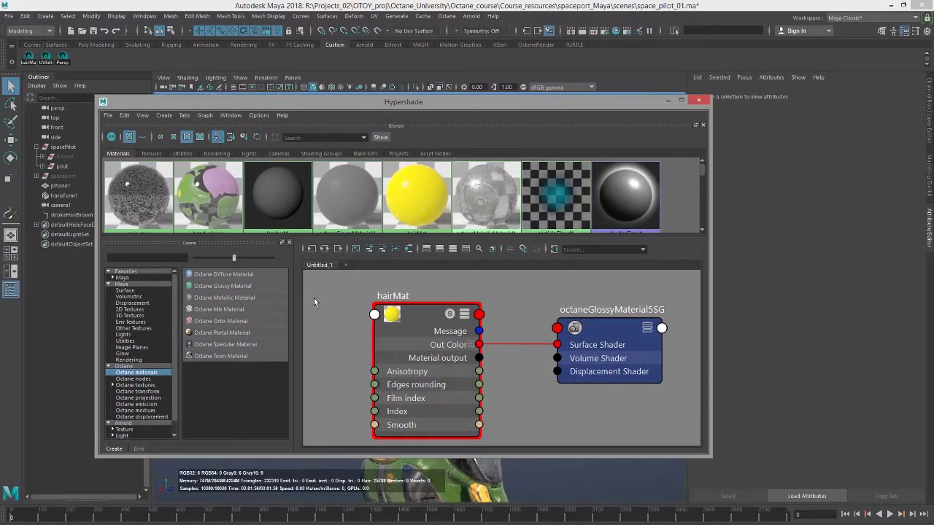
left_click(113, 385)
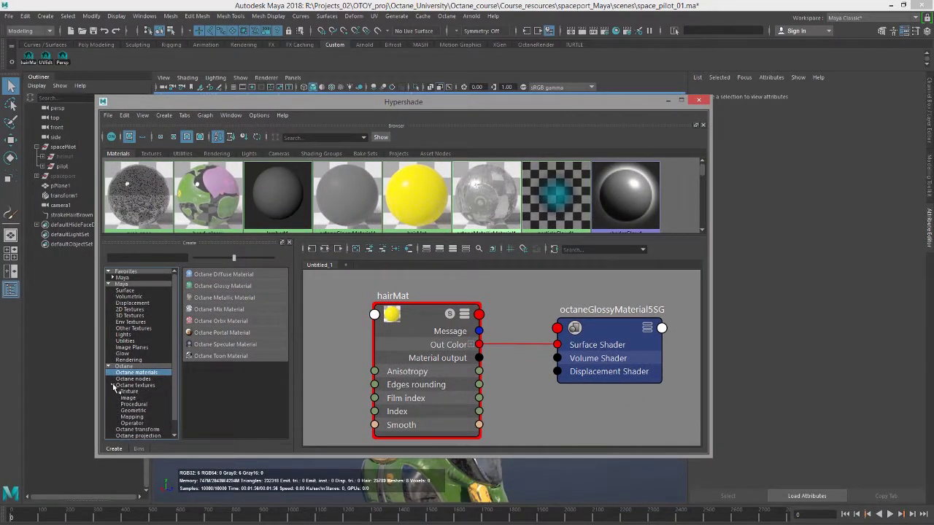
left_click(128, 385)
left_click(146, 410)
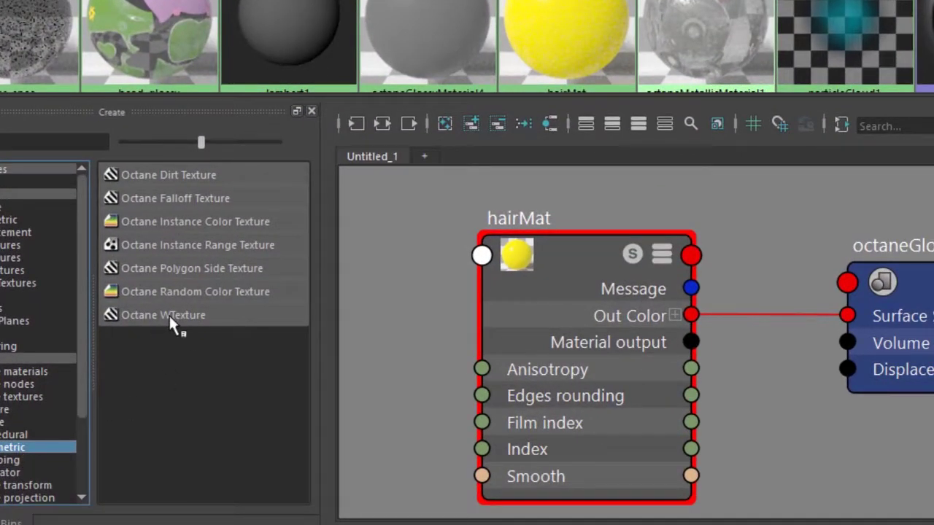
key("f")
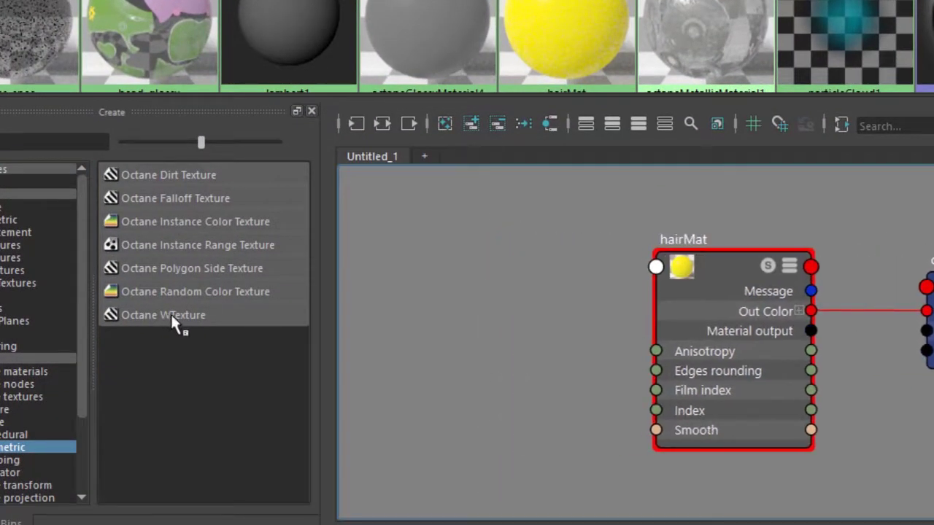
left_click(190, 318)
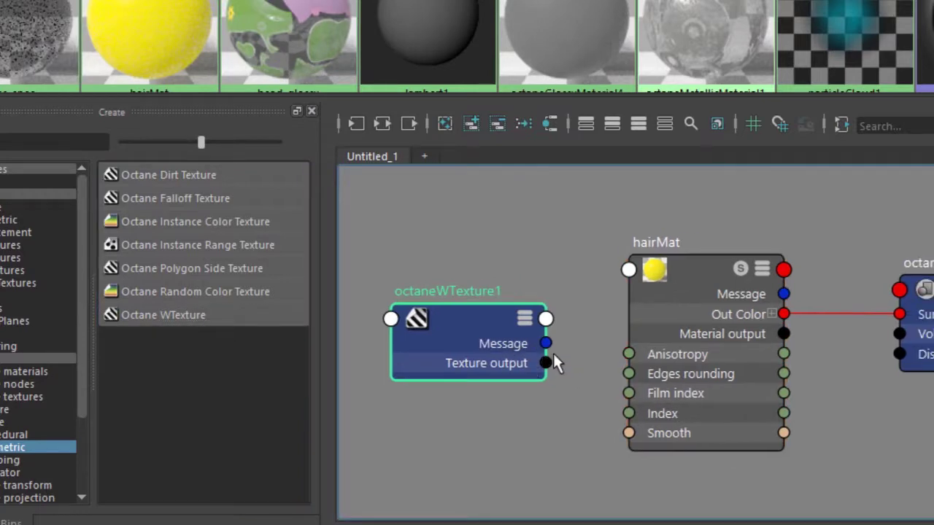
left_click(643, 282)
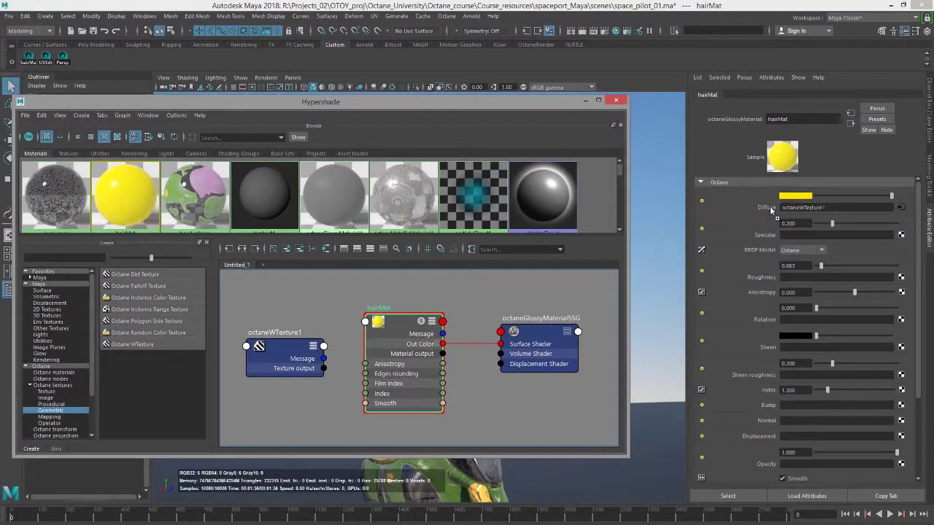
middle_click_drag(769, 206, 770, 206)
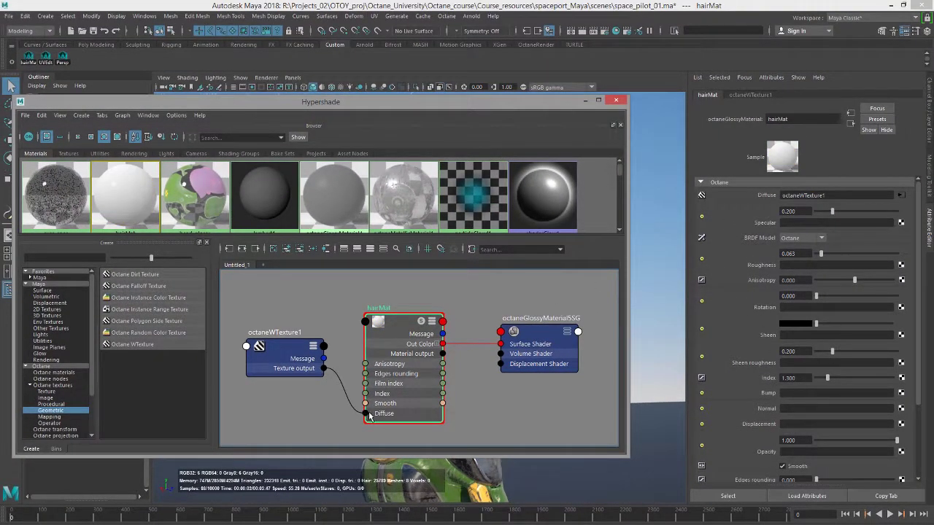
left_click_drag(428, 102, 186, 324)
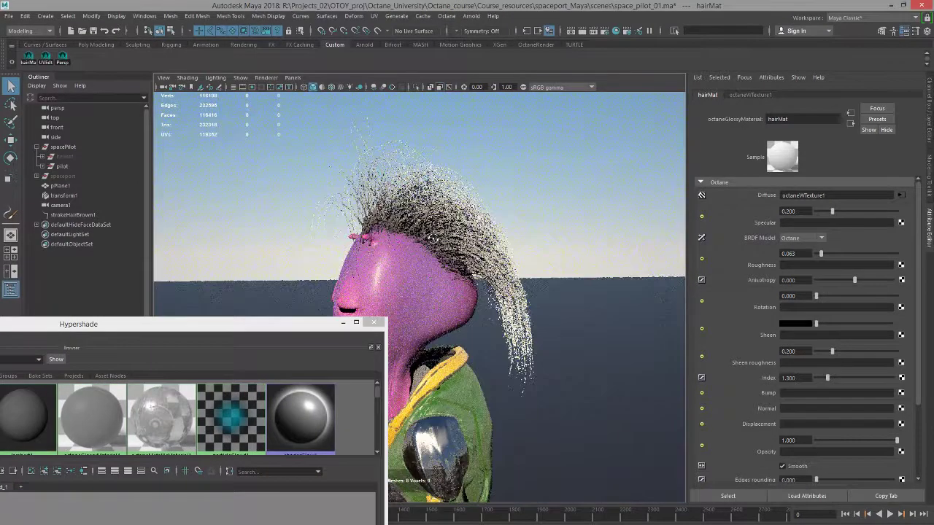
Move the Hypershade aside and select strokeHairBrown1 in the Outliner.
left_click_drag(432, 240, 441, 257, "alt")
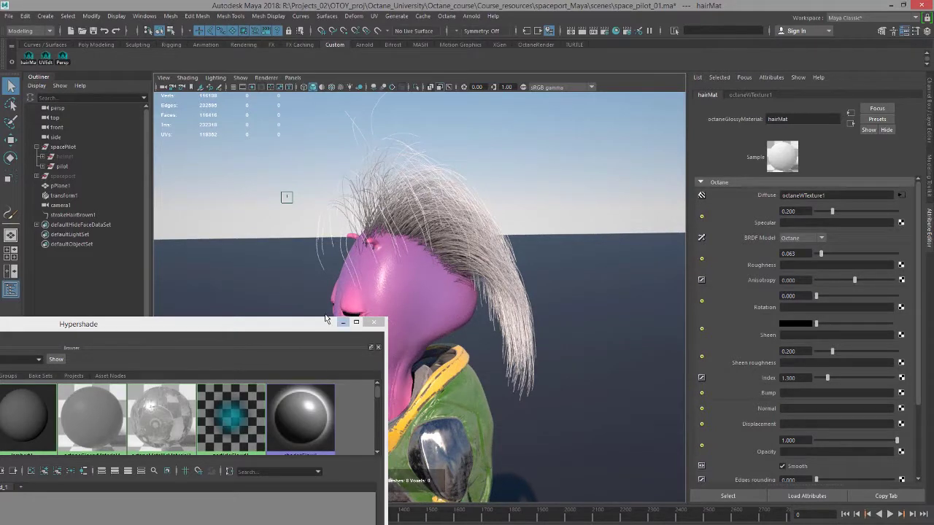
left_click_drag(312, 326, 335, 314)
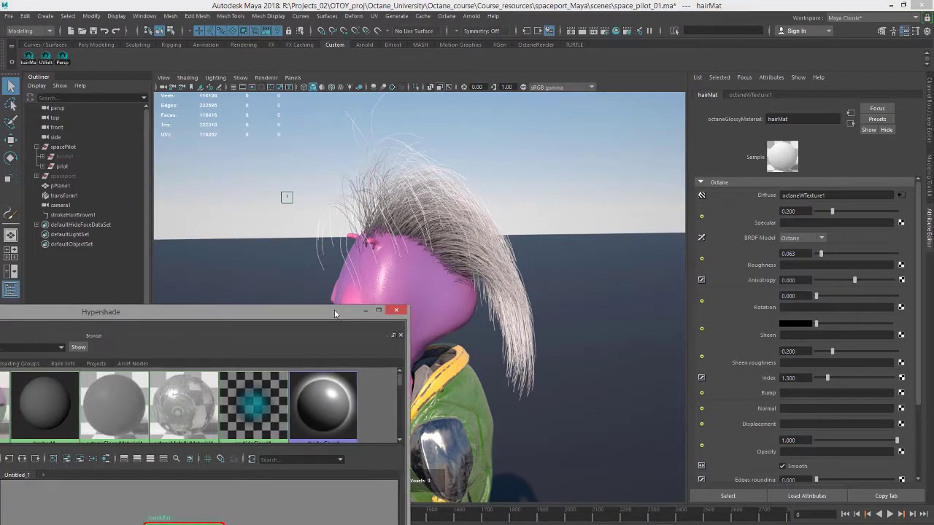
left_click(97, 214)
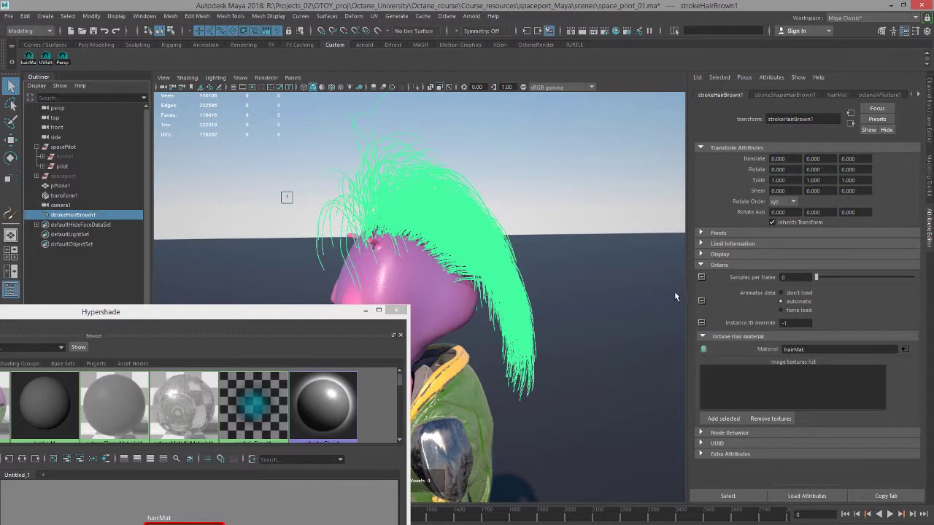
On strokeShapeHairBrown1, set the Octane Hair interp. type to Use hair Ws.
left_click(768, 95)
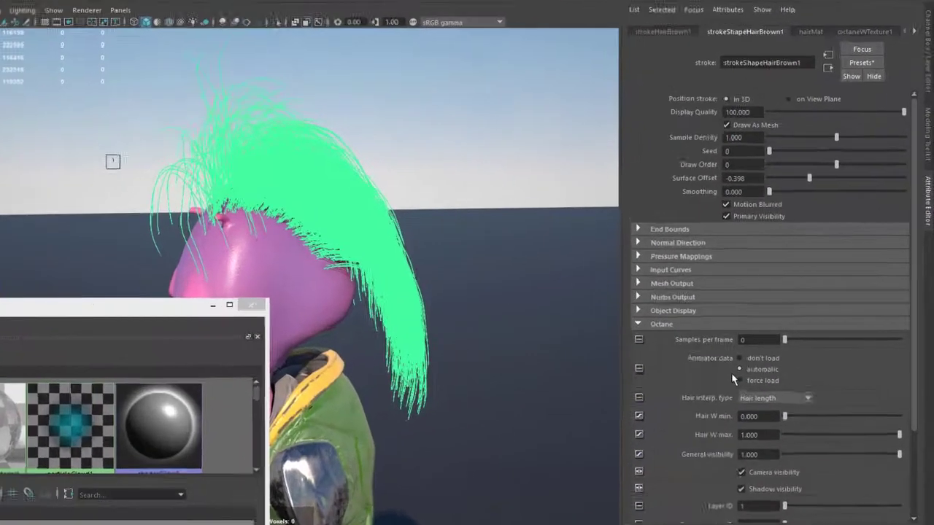
scroll(676, 348, "down", 3)
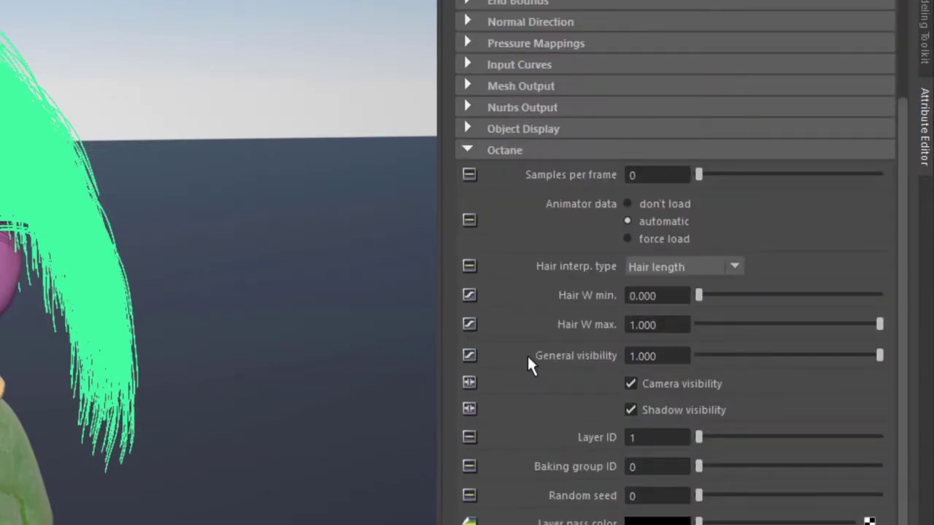
left_click(661, 267)
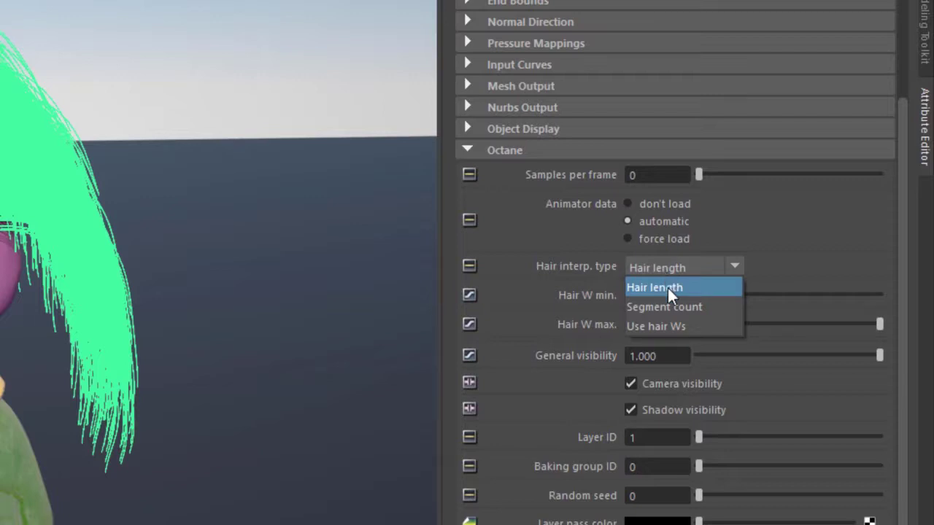
left_click(694, 326)
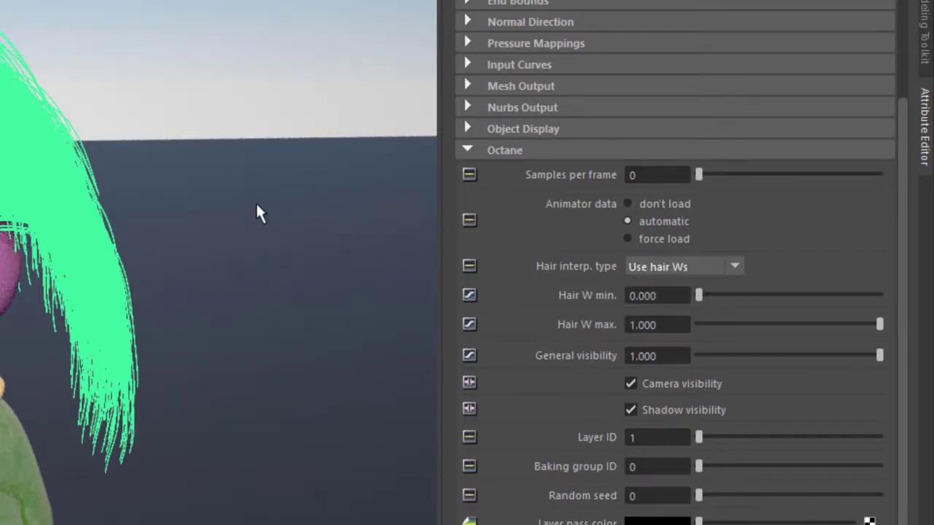
left_click_drag(211, 149, 248, 178, "alt")
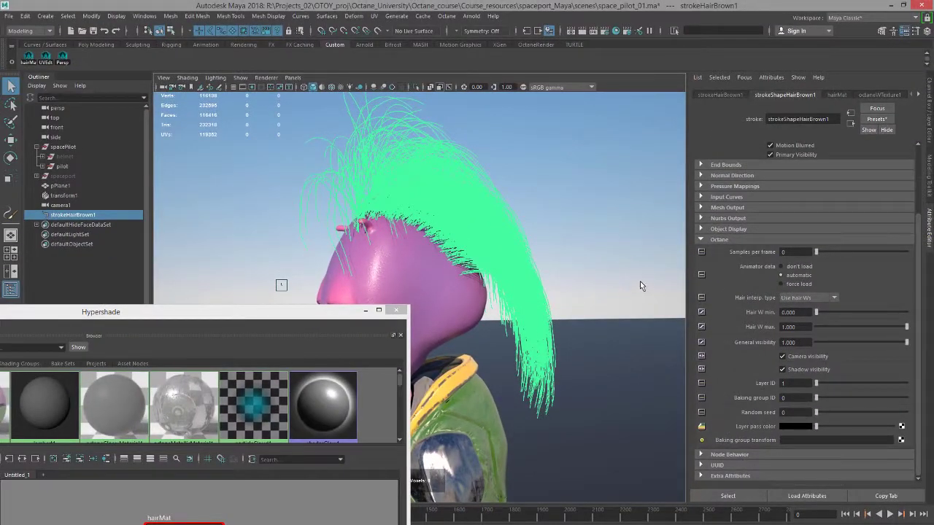
Preview the mohawk render, then narrow Hair W max to 0.467.
left_click(640, 281)
left_click(521, 273)
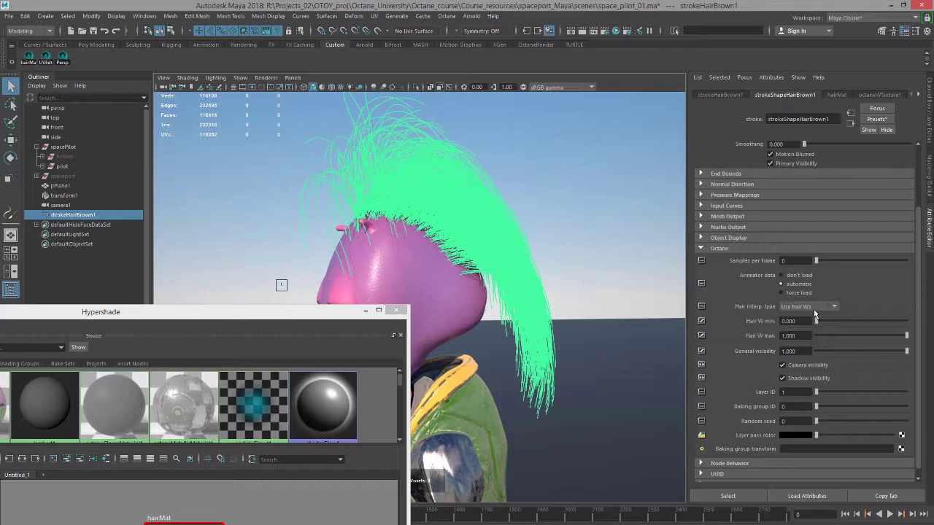
left_click(643, 270)
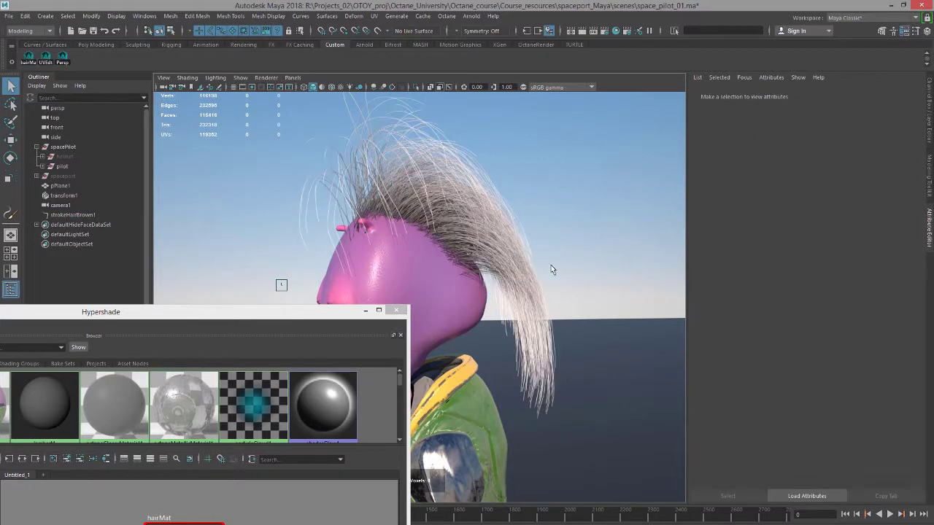
left_click(537, 259)
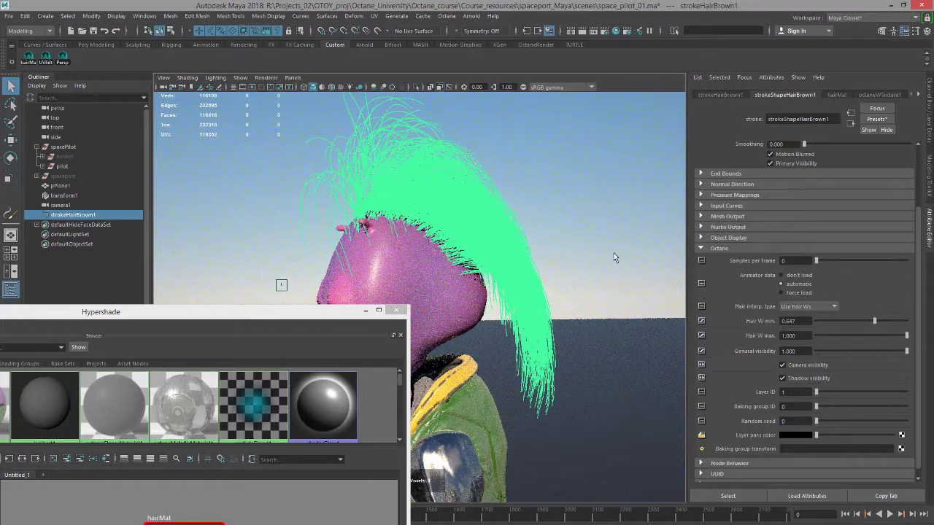
left_click(596, 257)
left_click(490, 252)
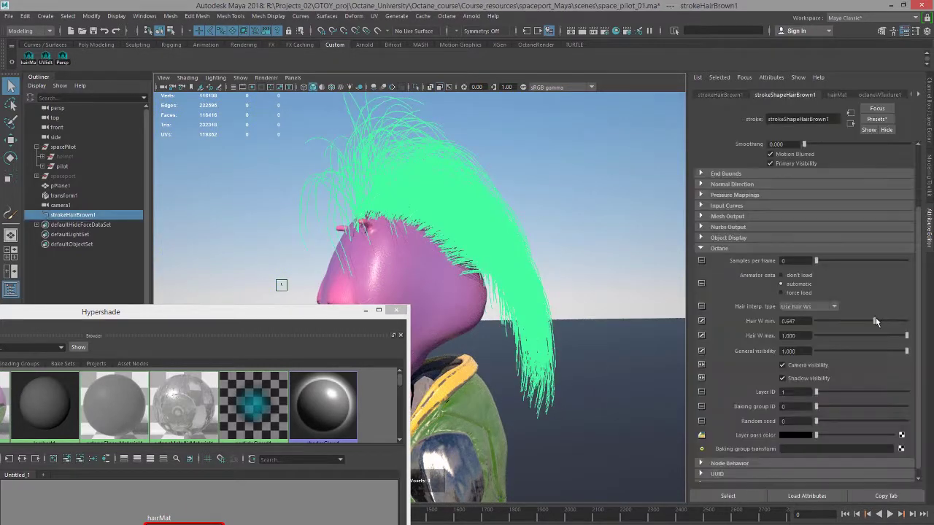
left_click(811, 321)
left_click_drag(899, 334, 858, 336)
Re-preview the render and widen the Hair W range to min 0.217, max 1.000.
left_click(629, 280)
left_click(490, 248)
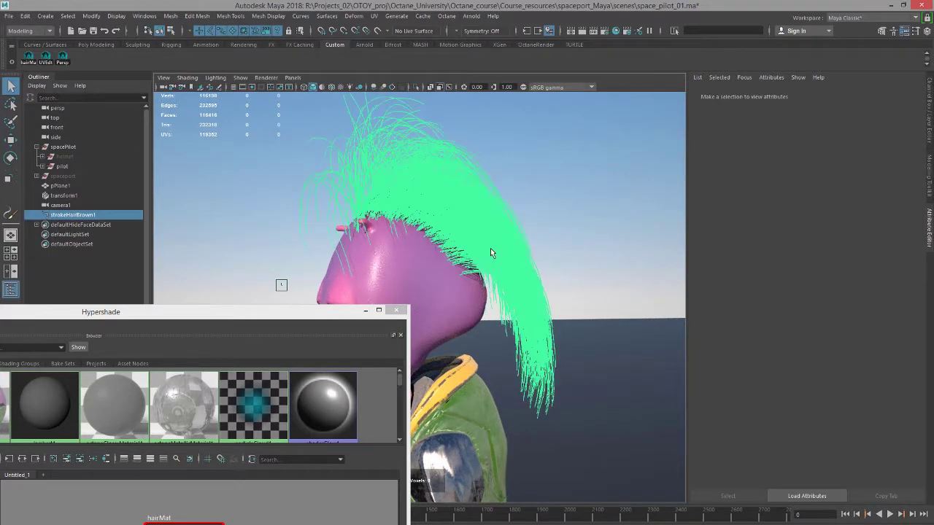
left_click(607, 269)
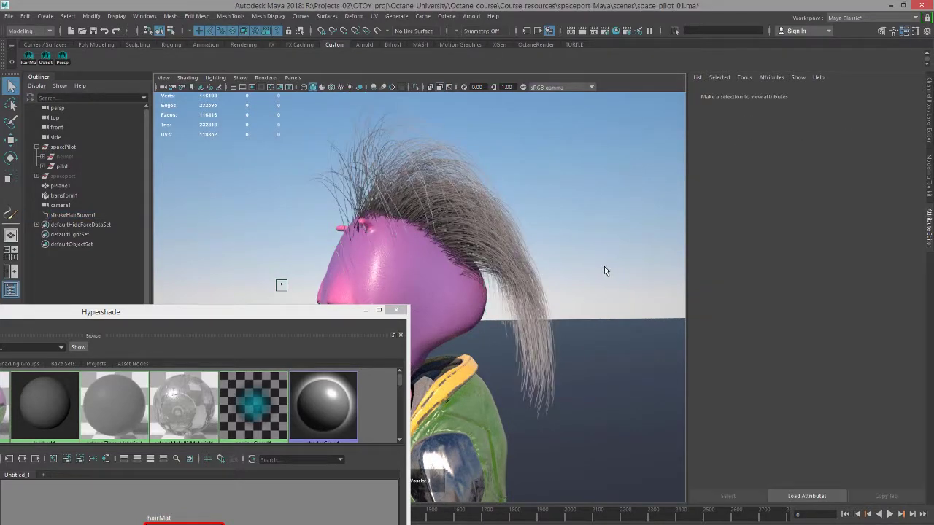
left_click(519, 266)
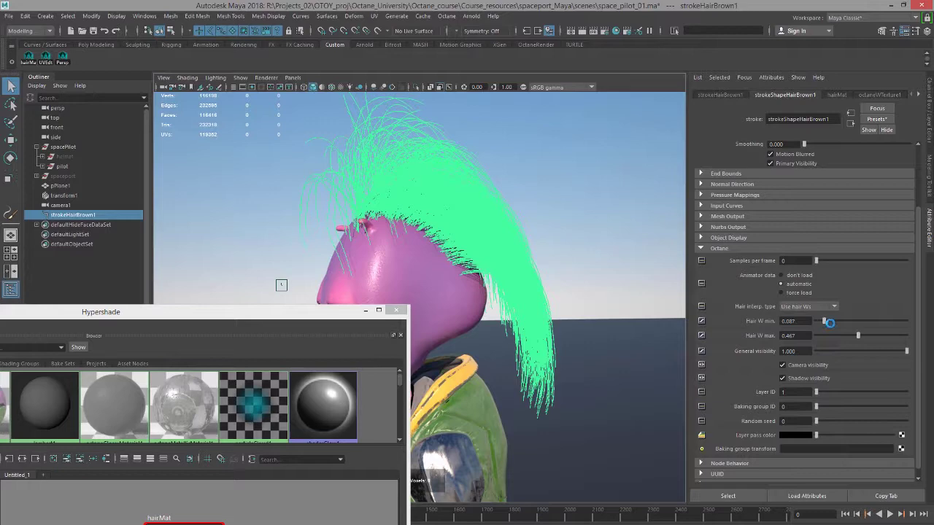
left_click_drag(830, 323, 912, 336)
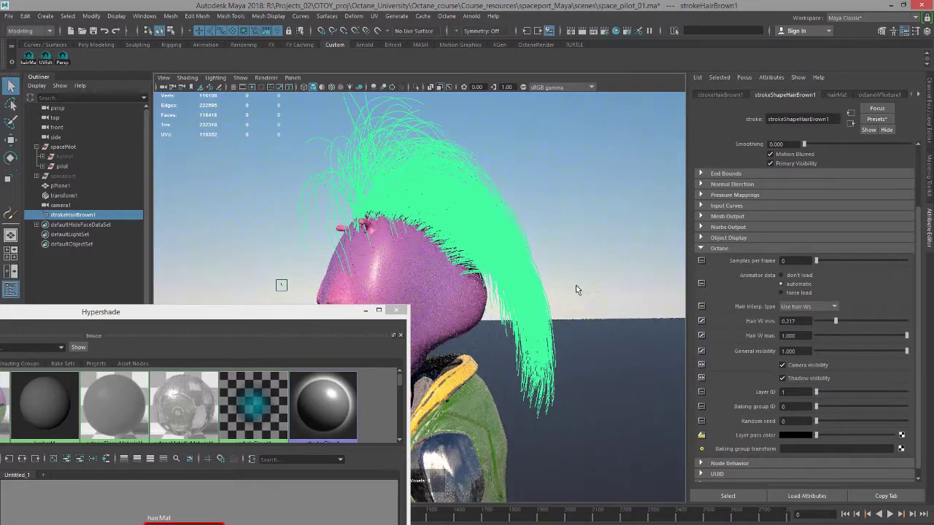
Set General visibility back to 1.000 and check the grey-white mohawk render.
left_click(576, 290)
left_click(533, 278)
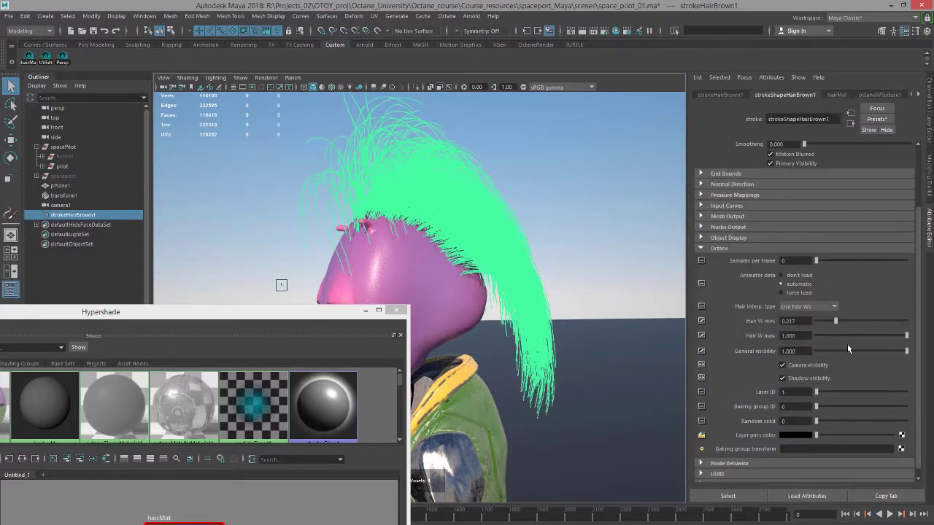
left_click(576, 285)
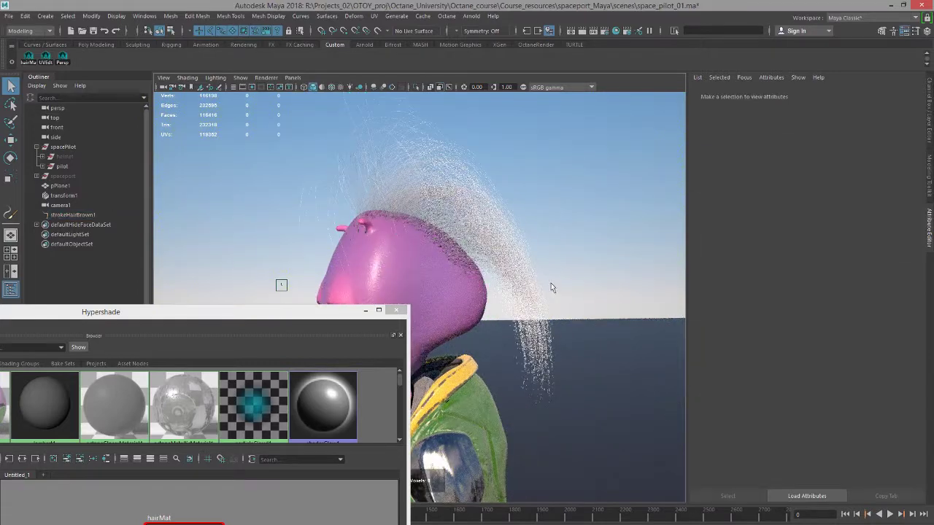
left_click(538, 288)
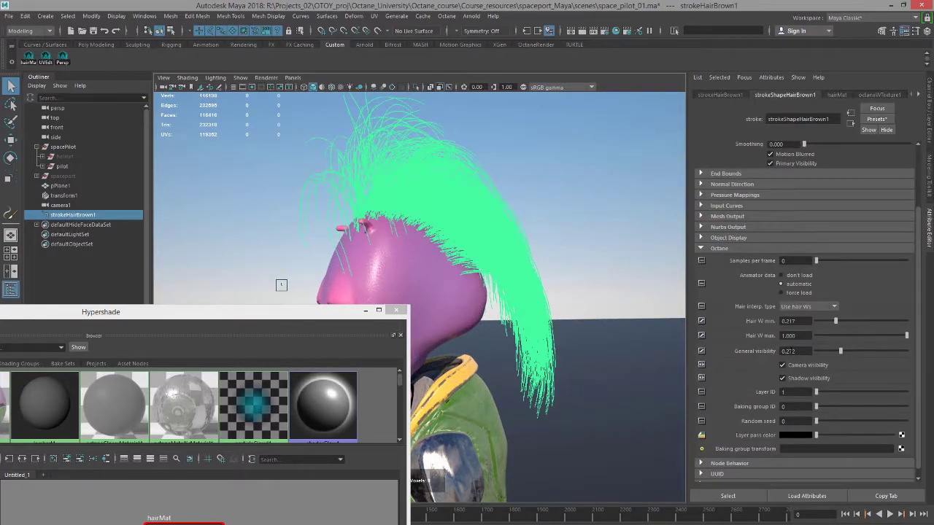
left_click_drag(840, 353, 928, 359)
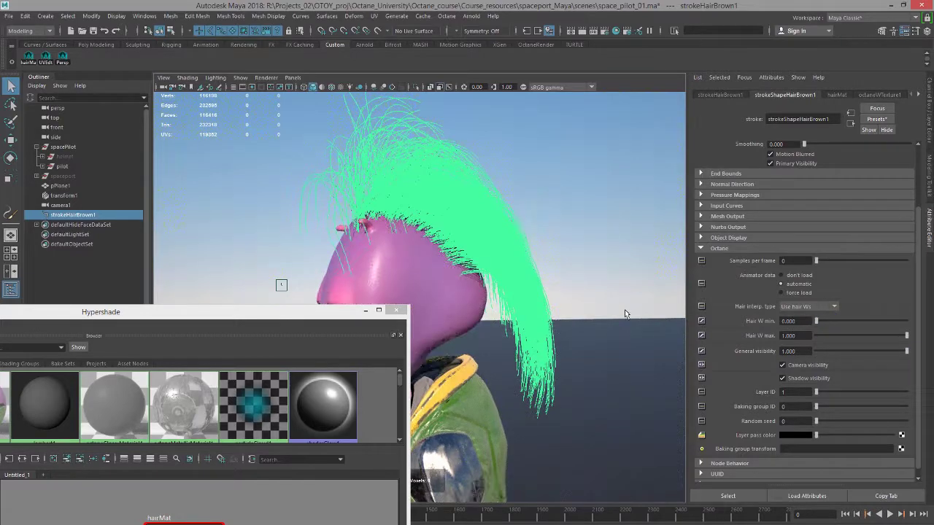
left_click(613, 293)
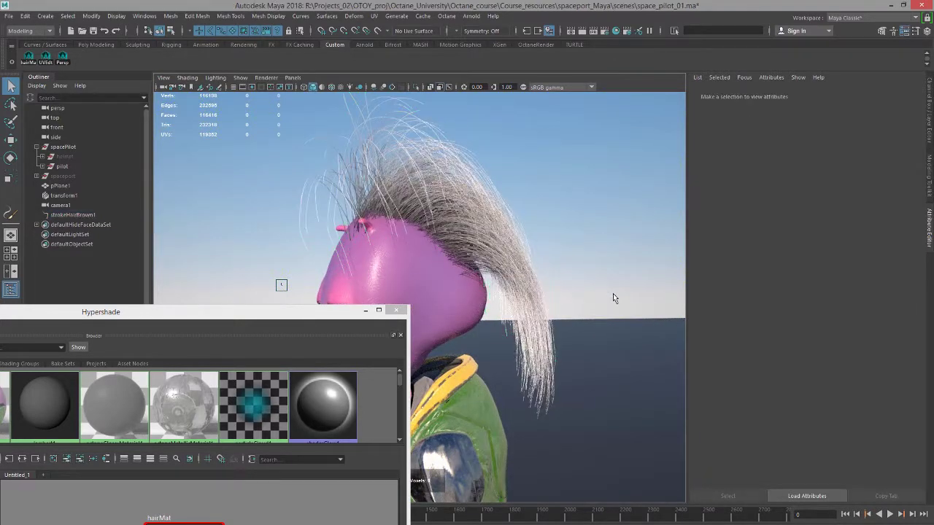
left_click(525, 283)
Frame the hair material network and move octaneWTexture1 to the left.
left_click_drag(264, 311, 565, 118)
scroll(502, 350, "down", 2)
middle_click_drag(501, 350, 516, 316, "alt")
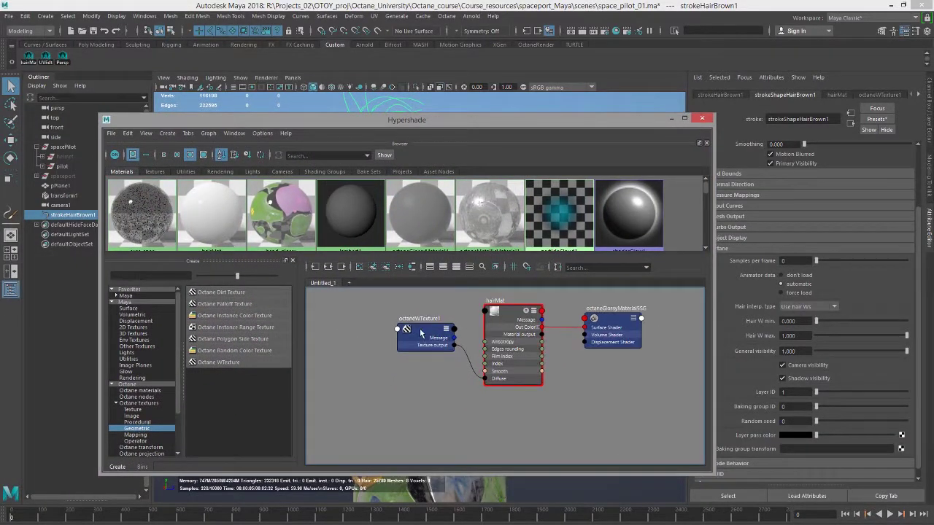
left_click_drag(447, 321, 390, 344)
scroll(390, 343, "up", 2)
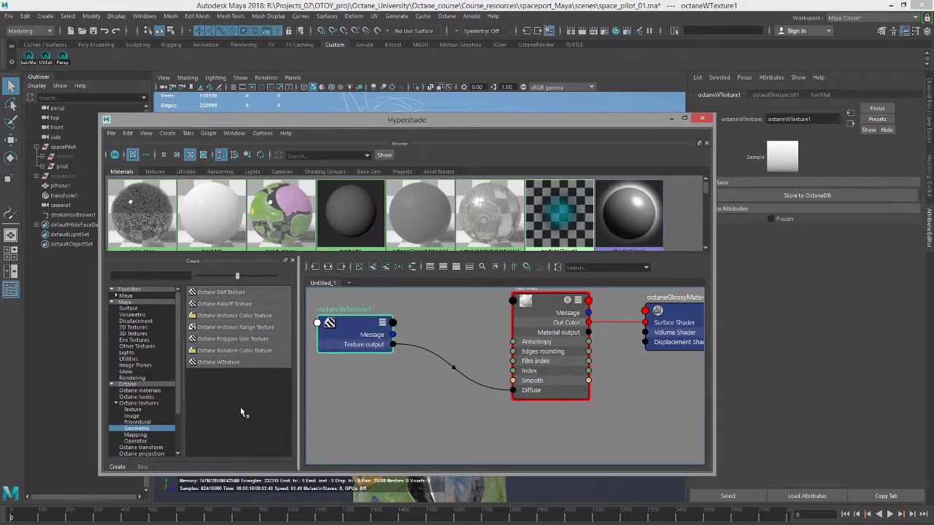
Create an Octane Mix Texture and drive its Amount with octaneWTexture1.
left_click(136, 435)
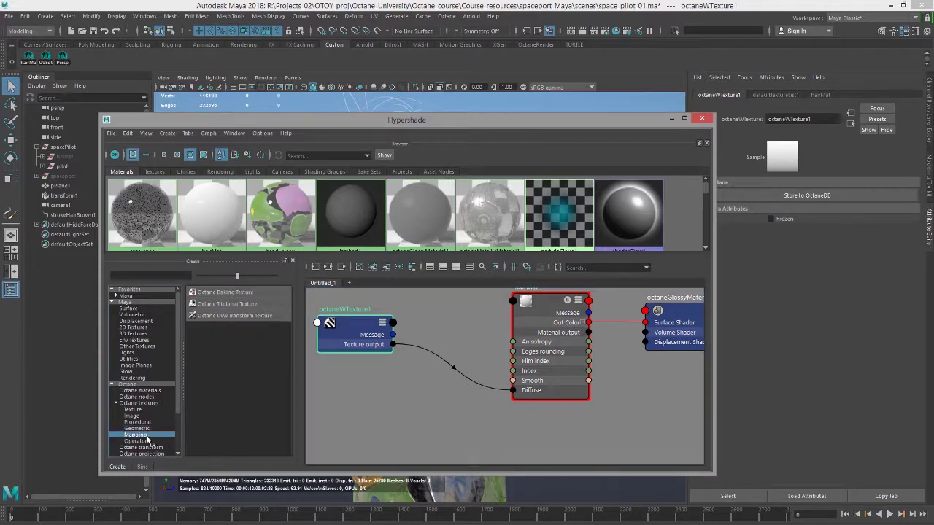
left_click(137, 441)
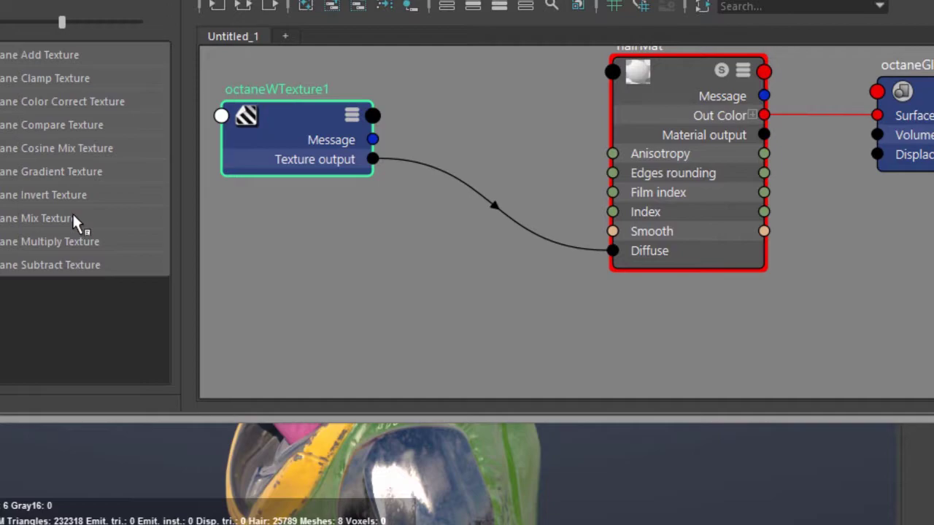
left_click(72, 212)
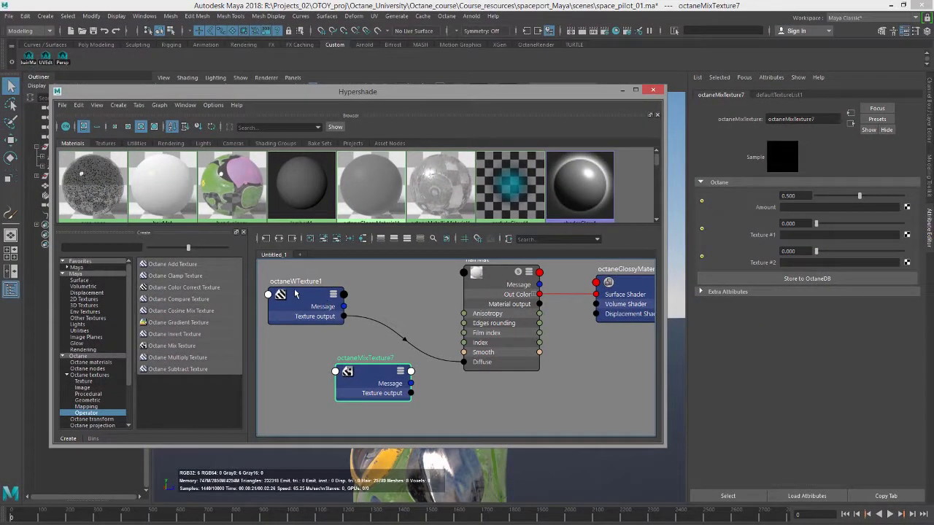
middle_click_drag(305, 291, 765, 208)
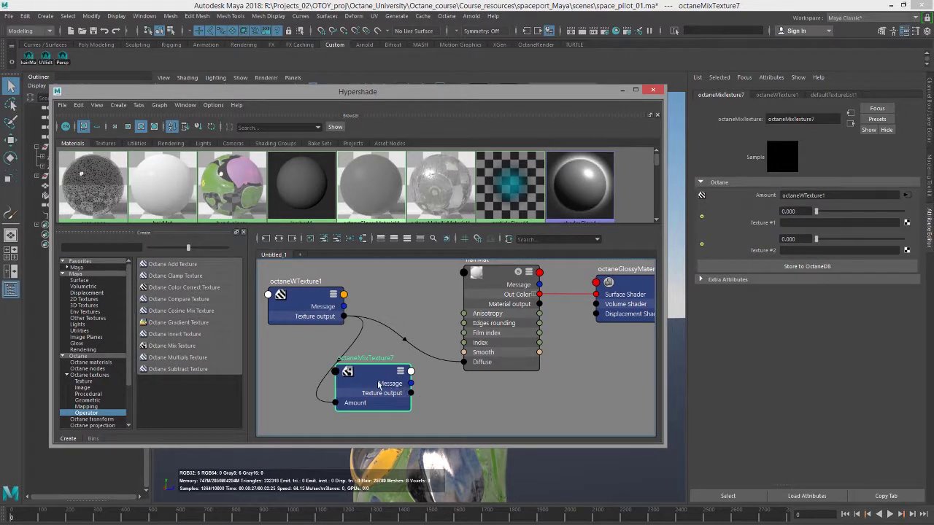
Map a red RGB Spectrum texture into the mix's Texture #1.
left_click(906, 223)
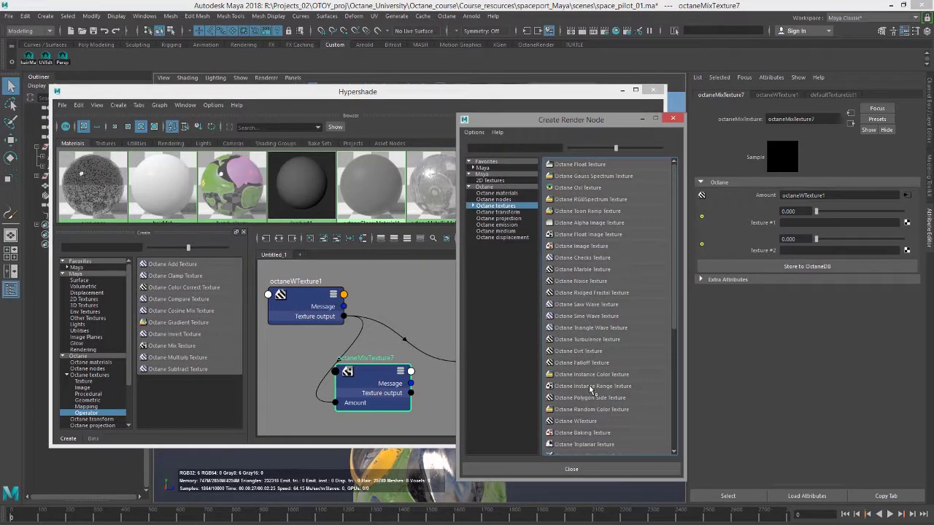
left_click(600, 199)
left_click(789, 197)
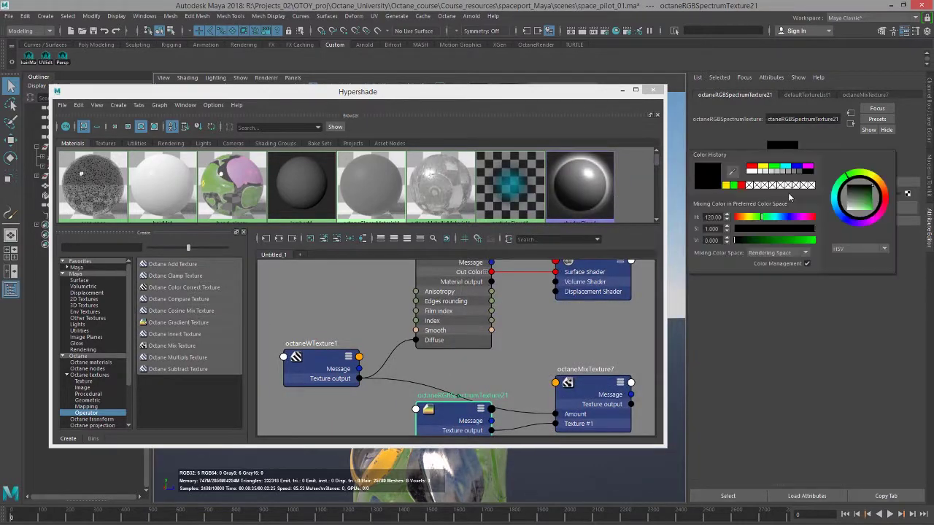
left_click(742, 186)
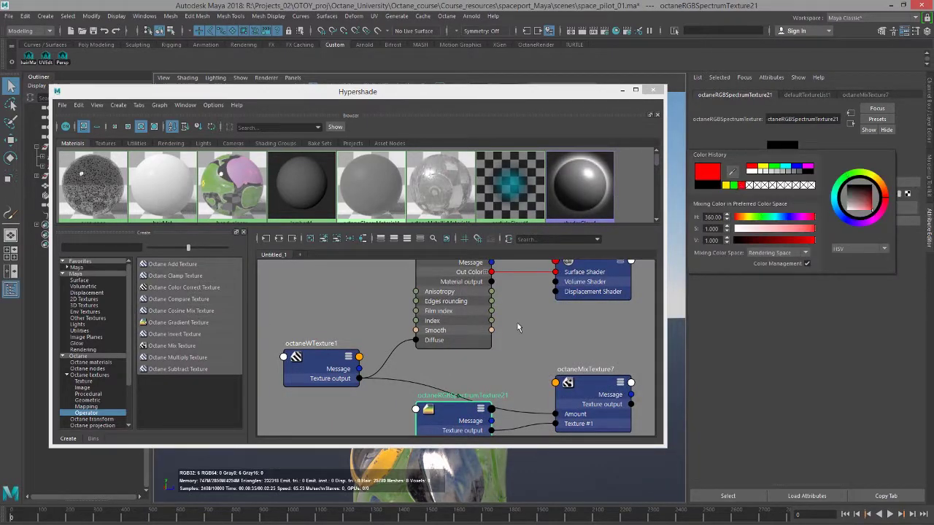
left_click(587, 387)
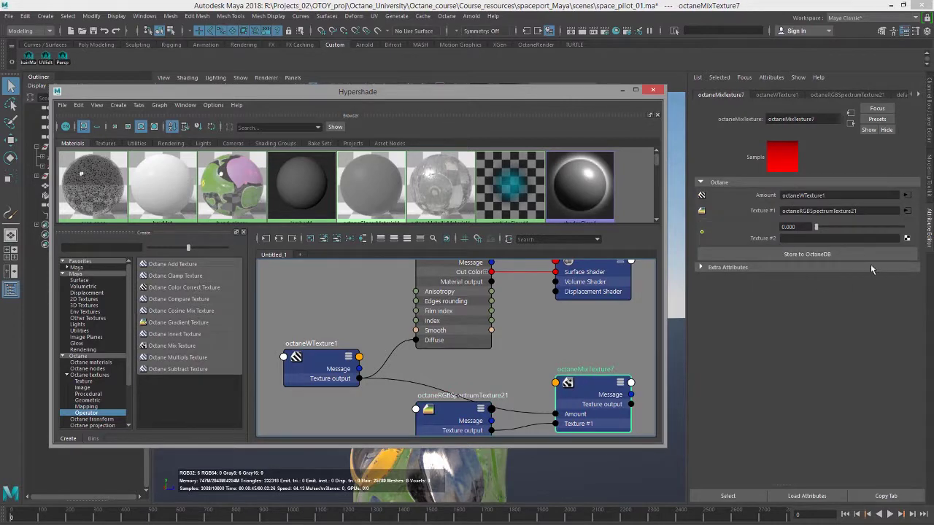
Map a green RGB Spectrum texture into the mix's Texture #2.
left_click(907, 241)
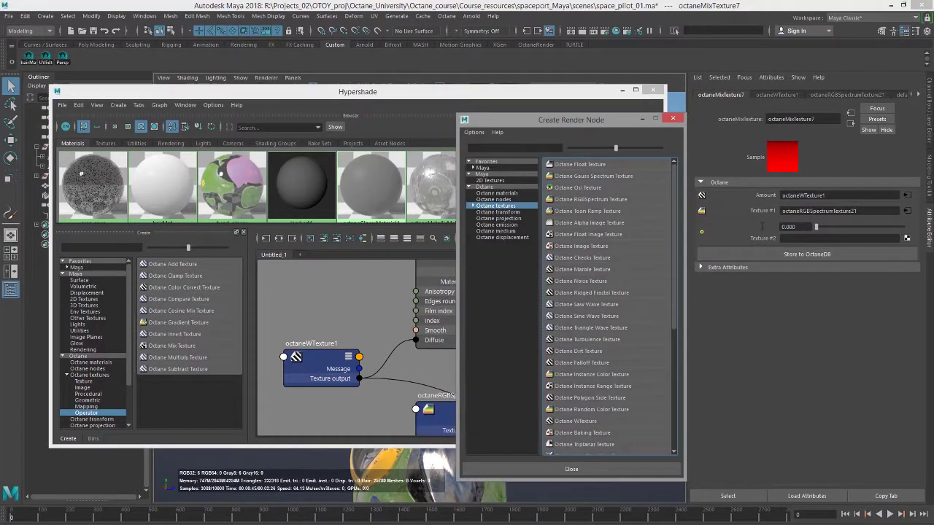
left_click(595, 199)
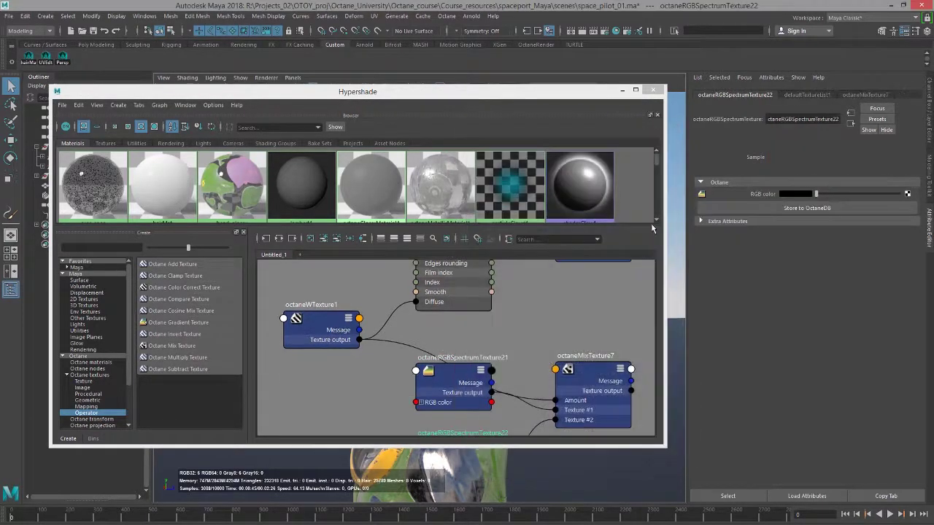
left_click(797, 194)
left_click(730, 186)
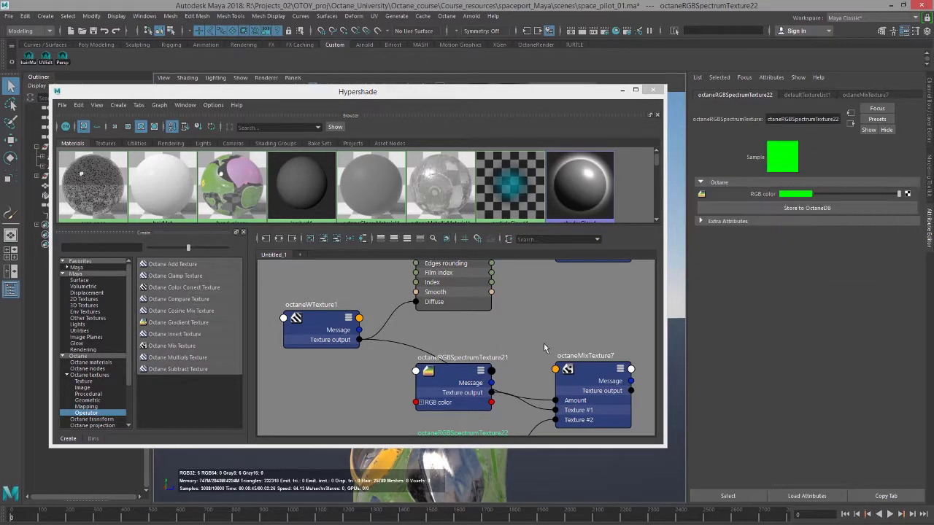
Arrange the spectrum, mix and WTexture nodes neatly side by side in the graph.
key("space")
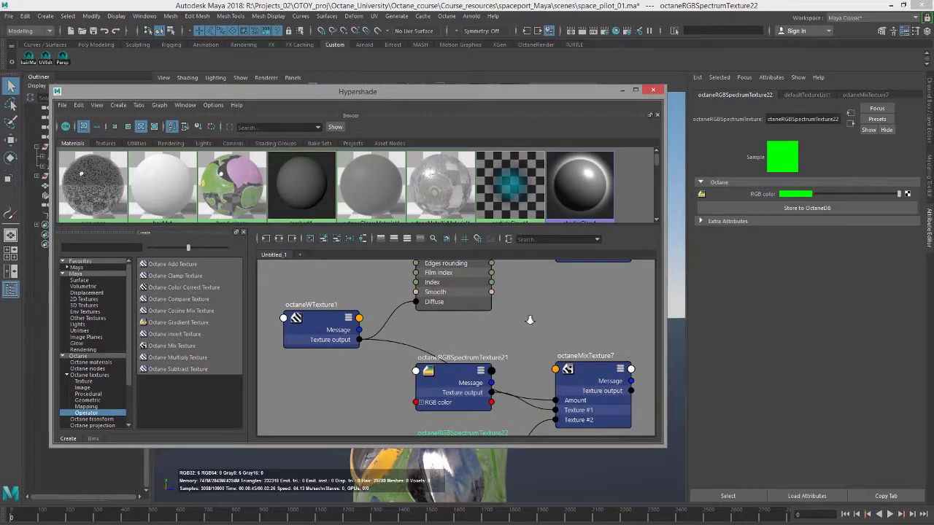
scroll(534, 323, "down", 5)
left_click(458, 307)
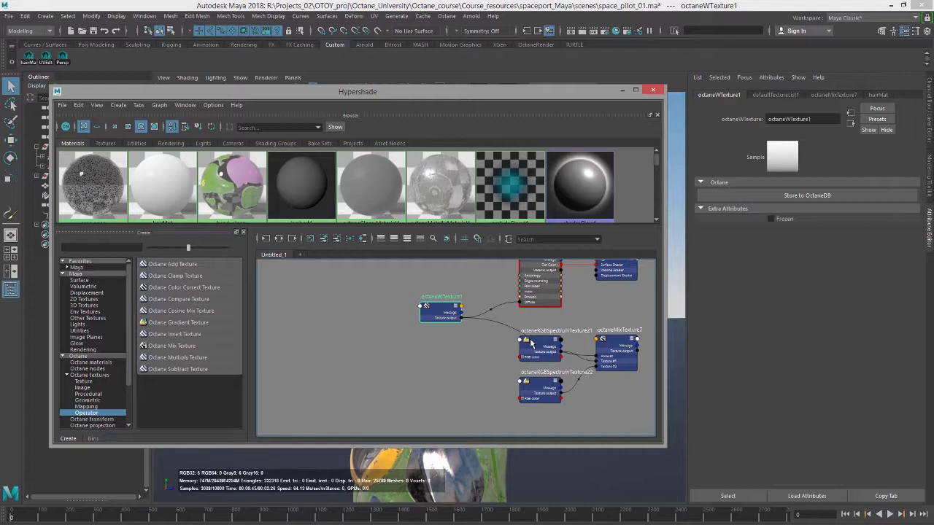
left_click_drag(540, 346, 394, 346)
left_click_drag(520, 392, 370, 395)
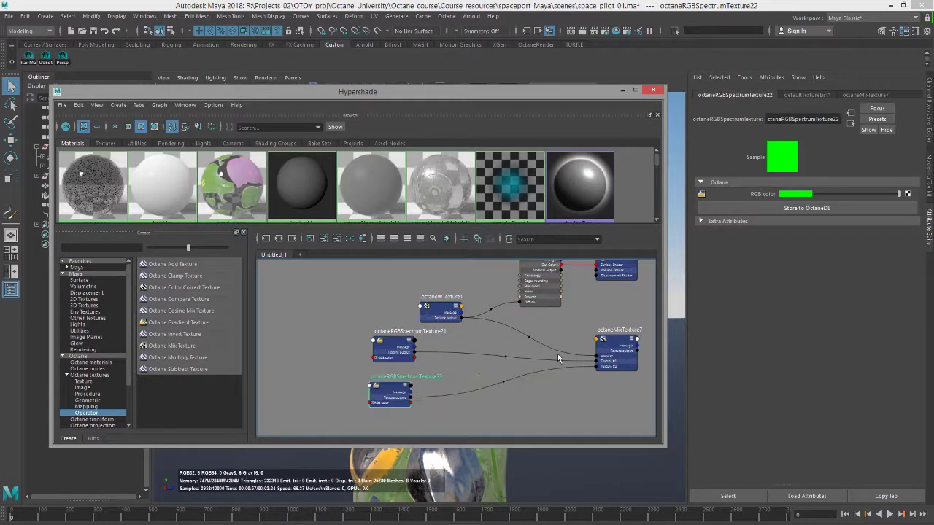
left_click_drag(617, 350, 485, 351)
mouse_move(510, 321)
middle_mouse_down("alt")
mouse_move(517, 388)
mouse_move(499, 315)
middle_mouse_up("alt")
scroll(500, 319, "up", 2)
left_click_drag(417, 331, 388, 348)
Connect octaneMixTexture7 to hairMat's Diffuse and orbit the head to inspect the red-to-green mohawk.
left_click(513, 273)
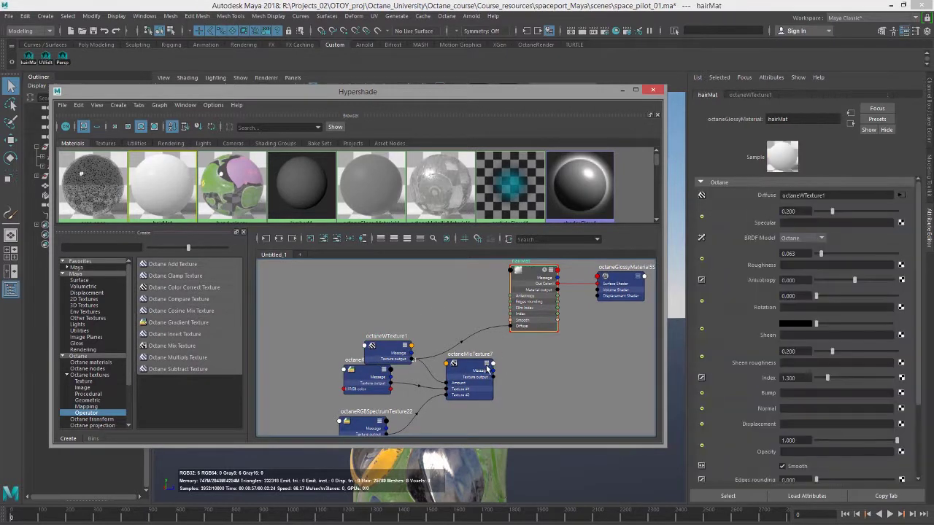
middle_click_drag(468, 367, 760, 192)
left_click_drag(498, 91, 117, 187)
left_click_drag(542, 308, 448, 264, "alt")
left_click_drag(184, 194, 204, 171)
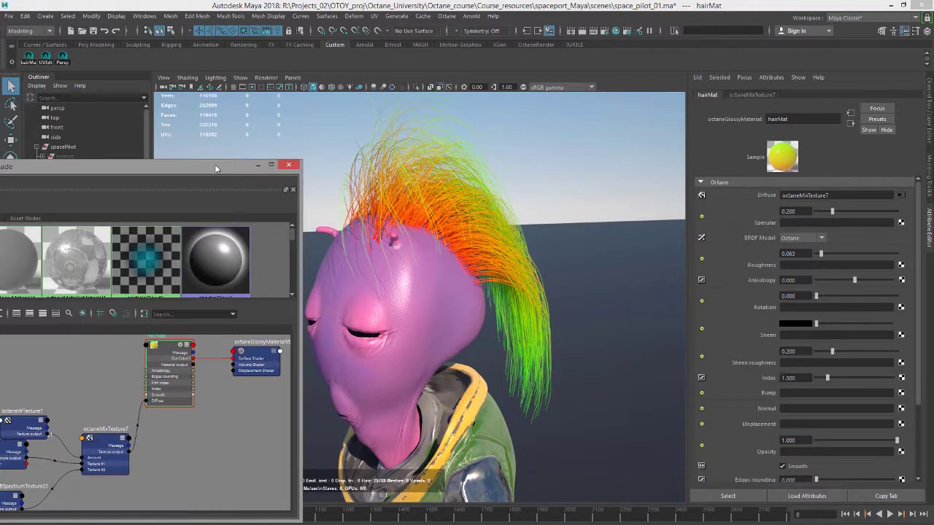
left_click_drag(215, 164, 149, 240)
left_click_drag(394, 211, 428, 217, "alt")
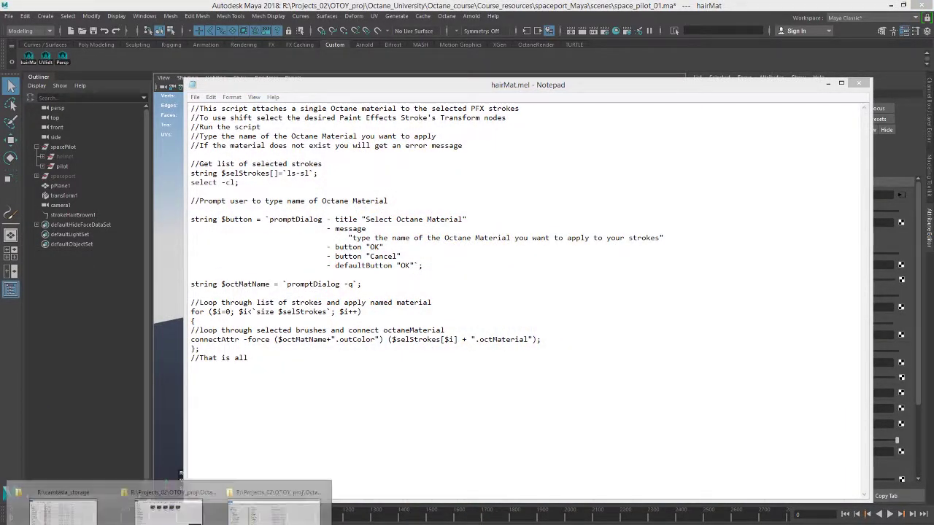
Locate hairMat.mel in the scripts folder, put the file browser away and return to Maya.
left_click(169, 504)
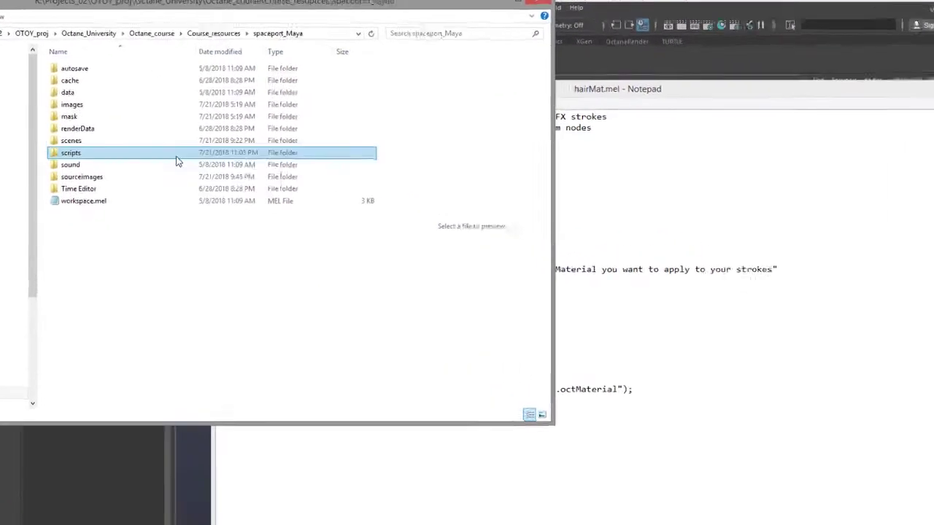
double_click(176, 160)
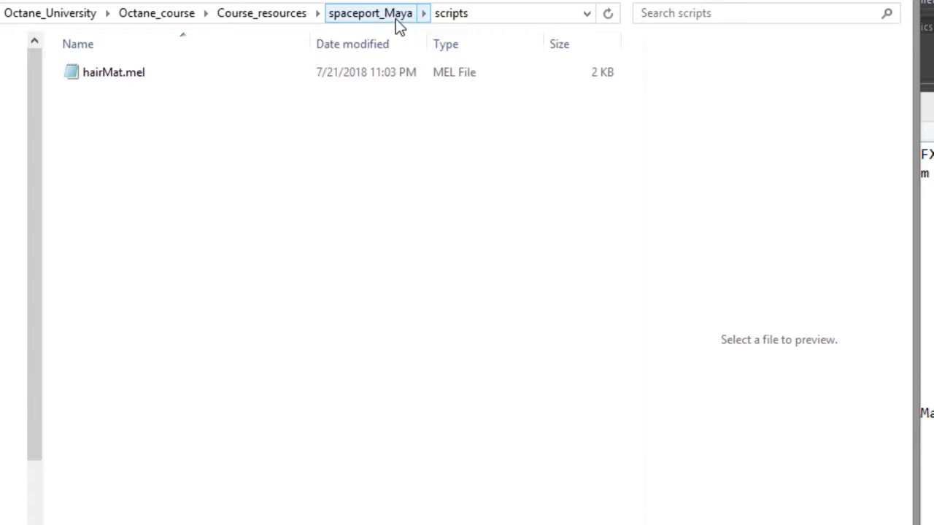
left_click(154, 80)
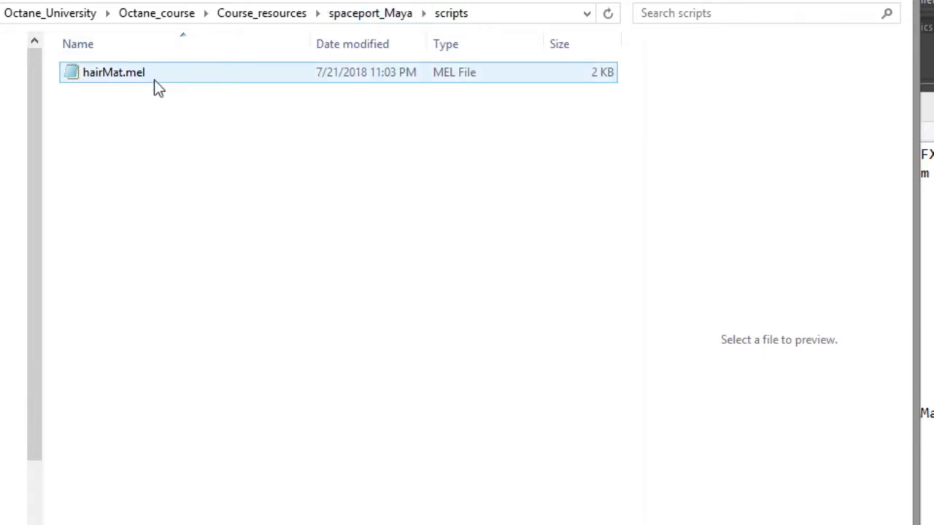
left_click(466, 22)
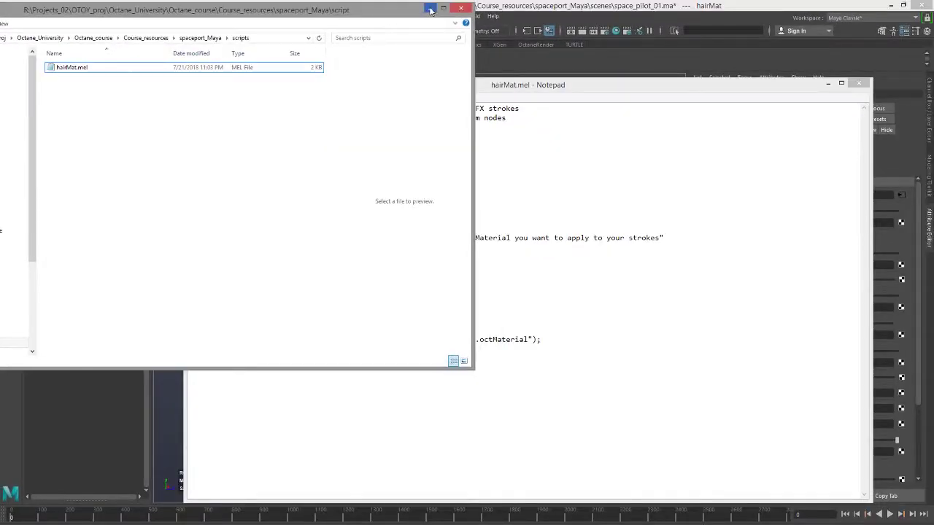
left_click(426, 9)
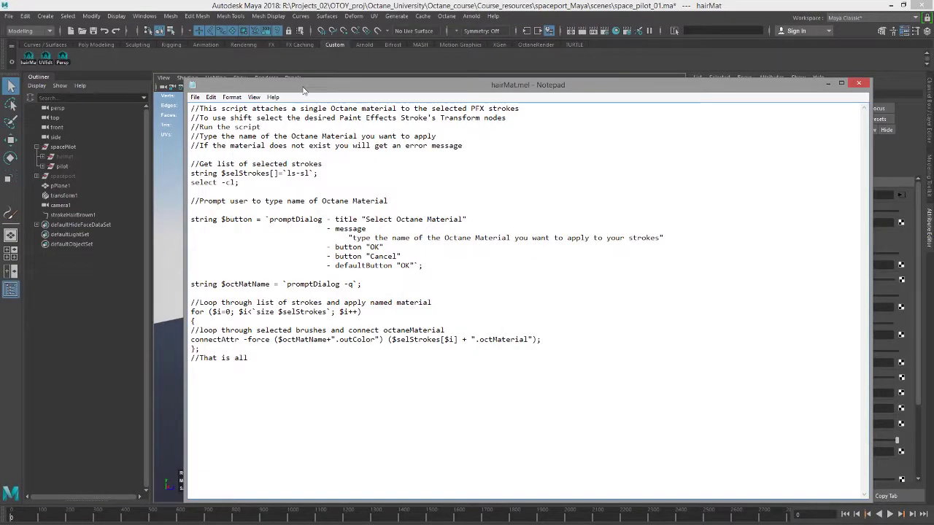
left_click(127, 59)
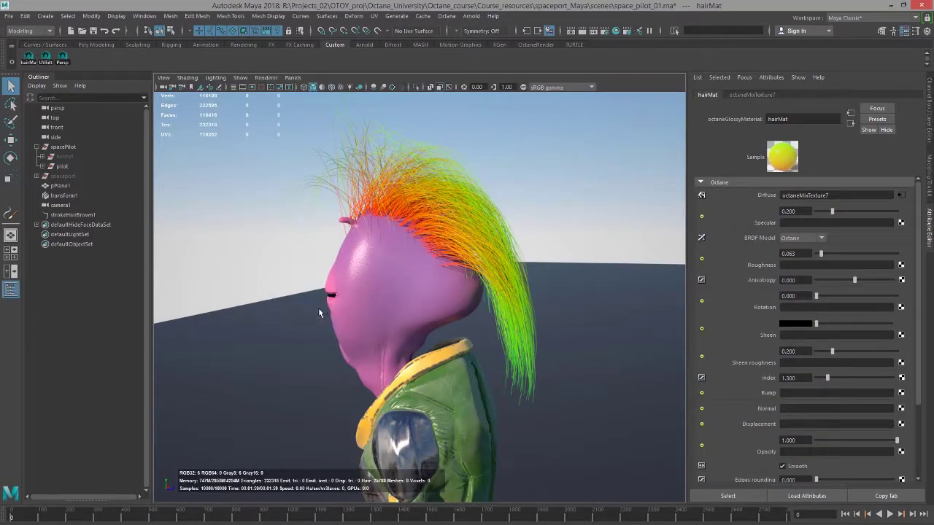
Make the alien's head paintable with Paint Effects and shrink the brush radius.
left_click_drag(318, 312, 425, 301, "alt")
left_click(423, 304)
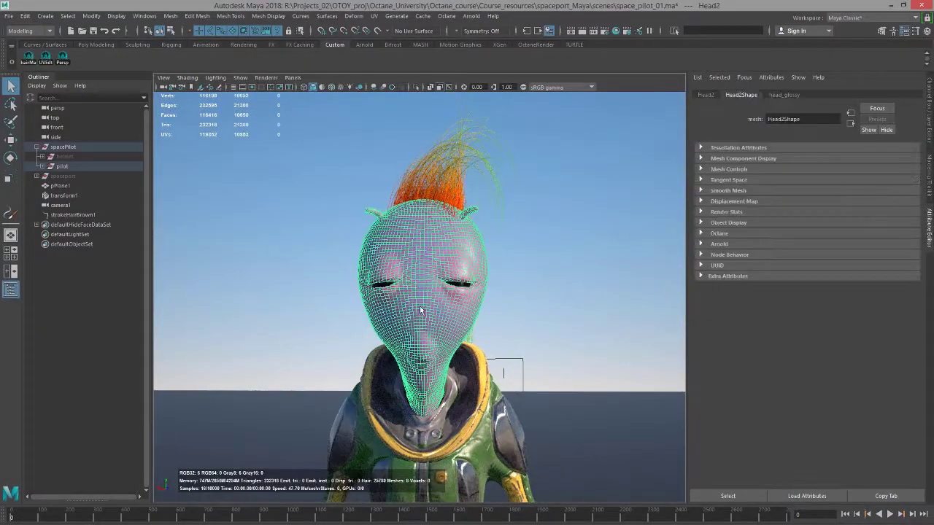
left_click(10, 213)
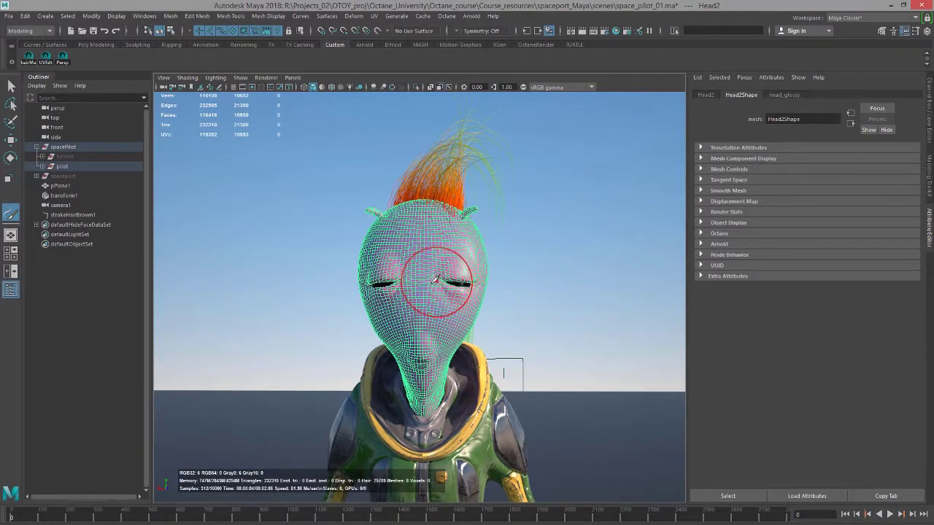
left_click_drag(437, 281, 411, 282)
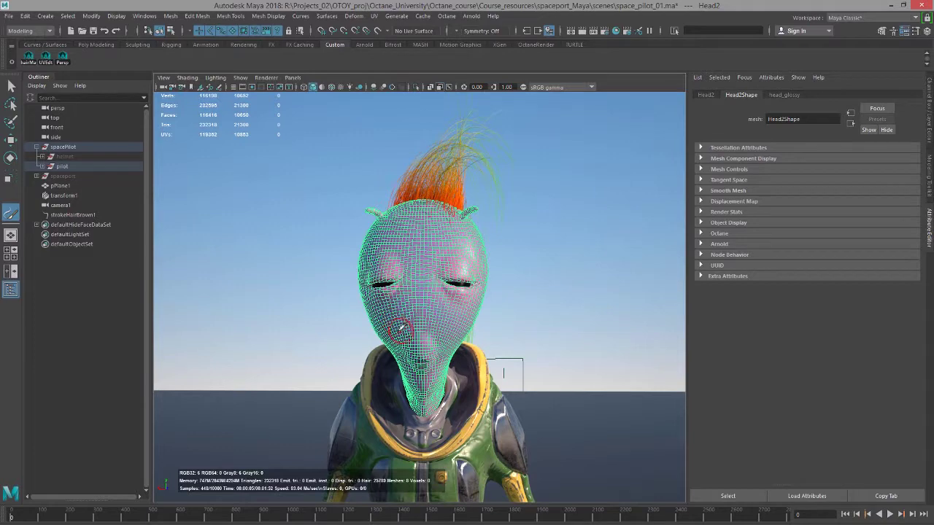
Paint a mustache stroke outward from the snout, redoing it once, and a beard stroke downward.
mouse_move(400, 330)
left_mouse_down()
mouse_move(418, 313)
mouse_move(442, 332)
mouse_move(473, 328)
left_mouse_up()
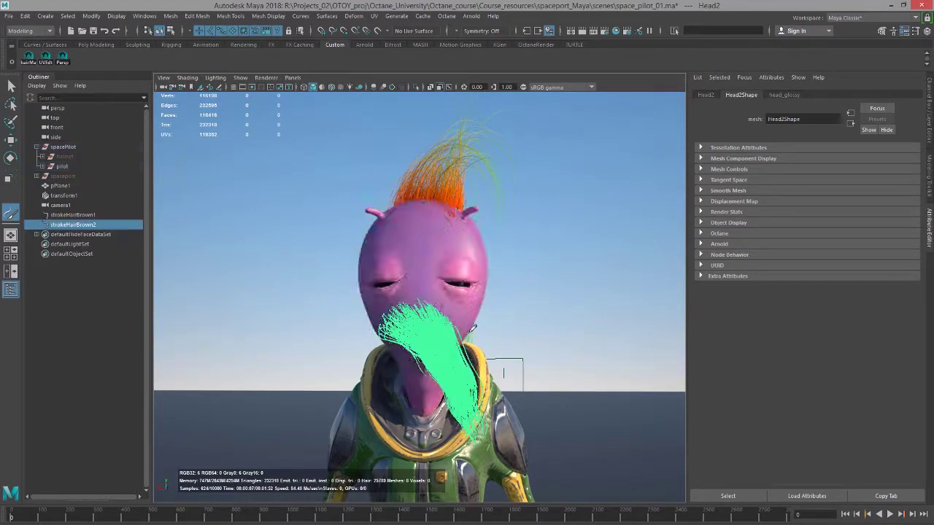
key("ctrl+z")
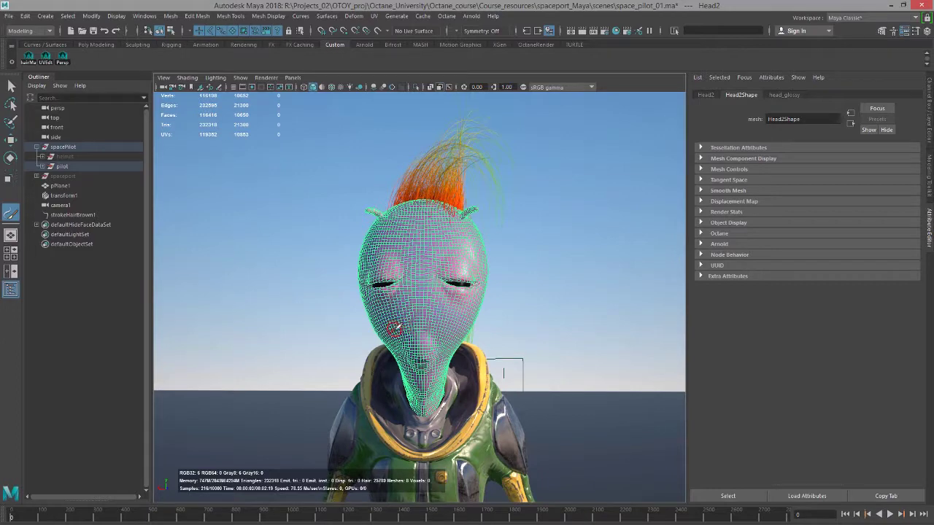
left_click_drag(394, 329, 446, 319)
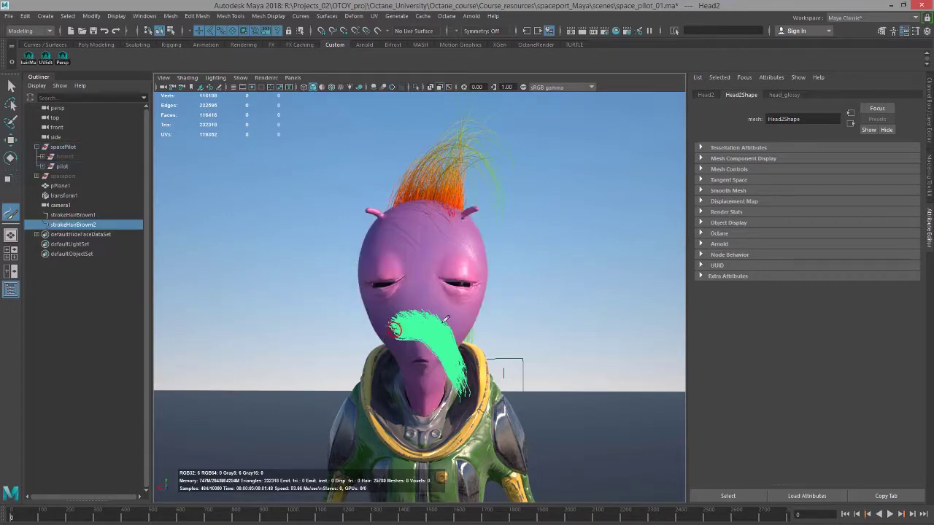
left_click_drag(424, 372, 438, 436)
Shorten the strokeHairBrown2 mustache hairs to Length Max 0.700 in the hairBrown2 brush.
left_click_drag(443, 283, 452, 314, "alt")
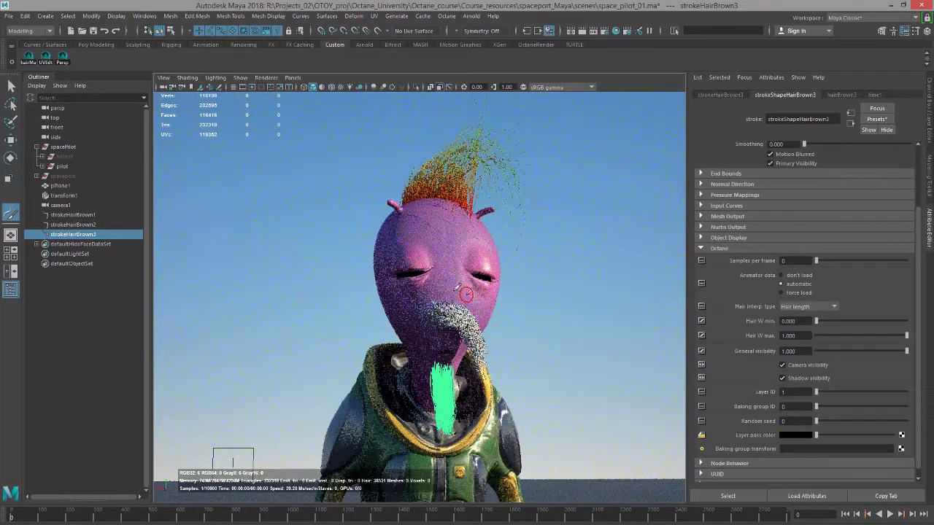
left_click(16, 88)
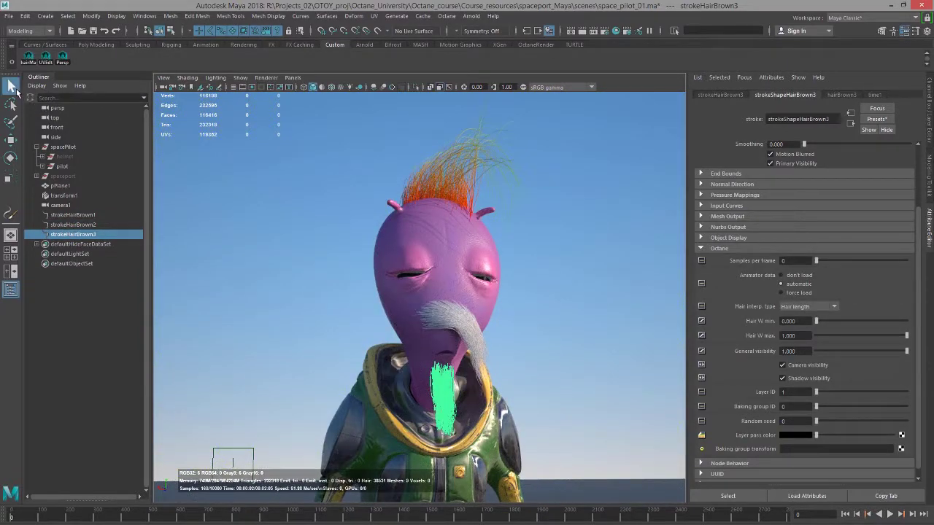
left_click(73, 225)
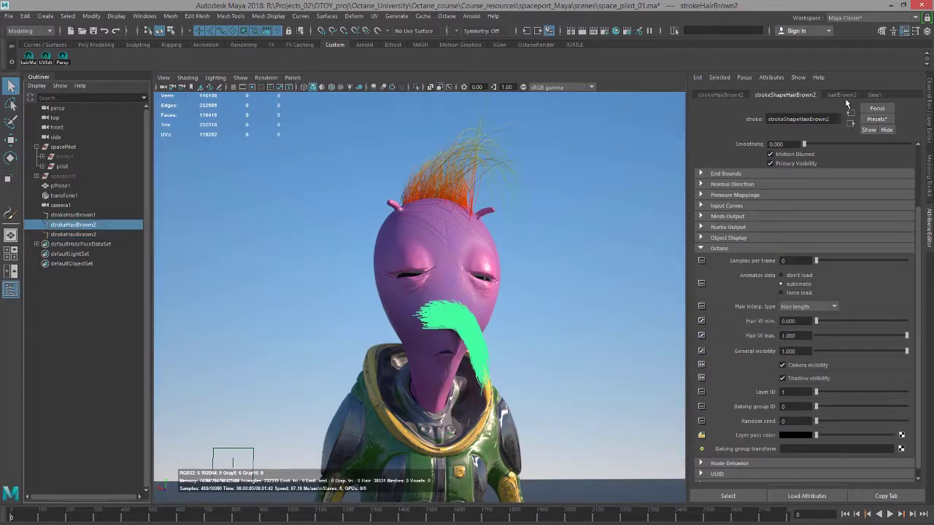
left_click(844, 95)
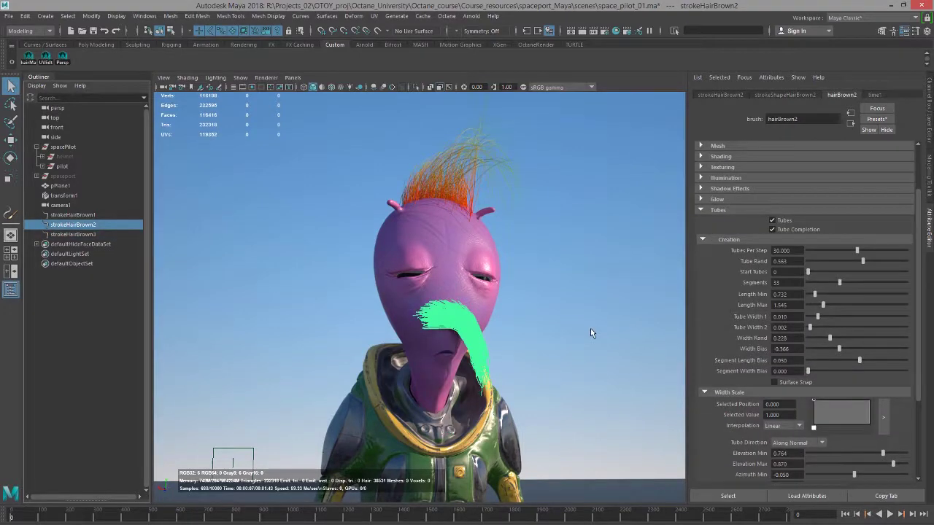
left_click_drag(590, 333, 634, 328, "alt")
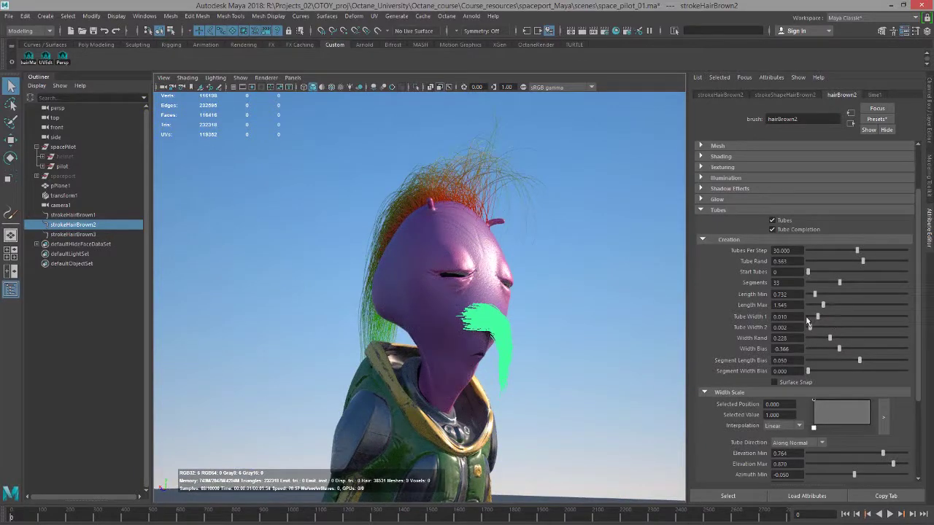
left_click_drag(823, 305, 807, 294)
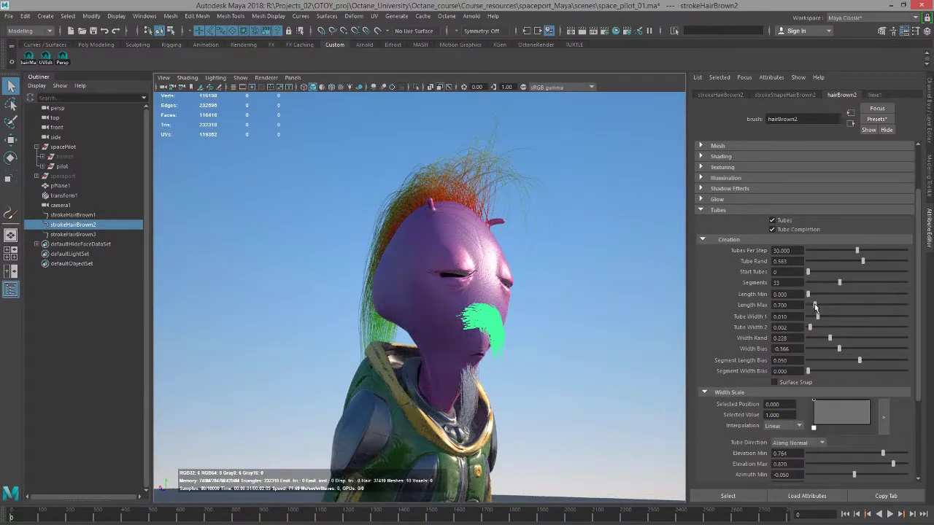
Set Path Follow and Path Attract to 0 under the brush's Behavior > Forces settings.
scroll(814, 303, "down", 3)
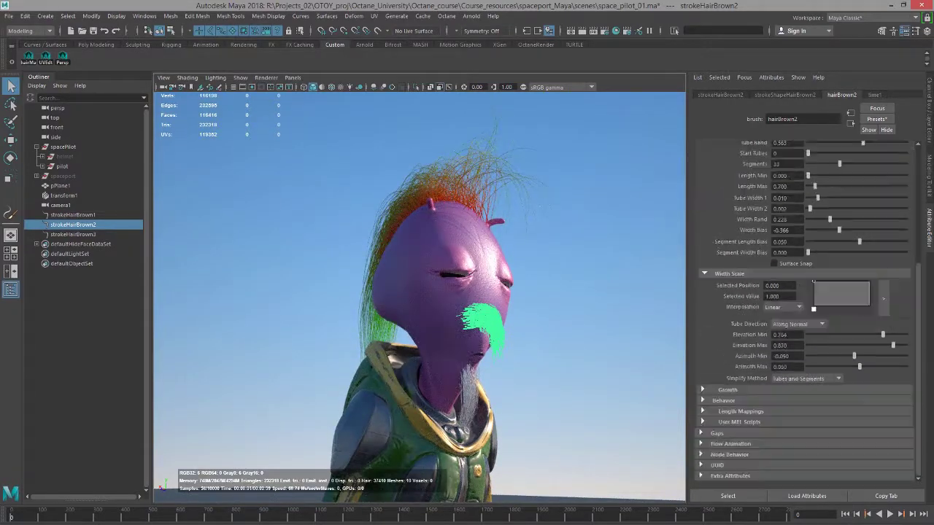
left_click(704, 401)
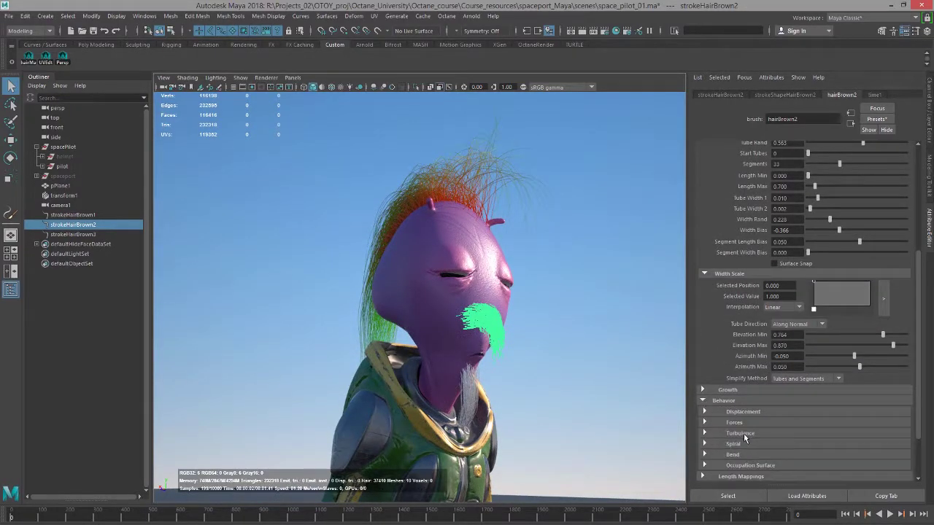
scroll(743, 434, "down", 3)
left_click(704, 358)
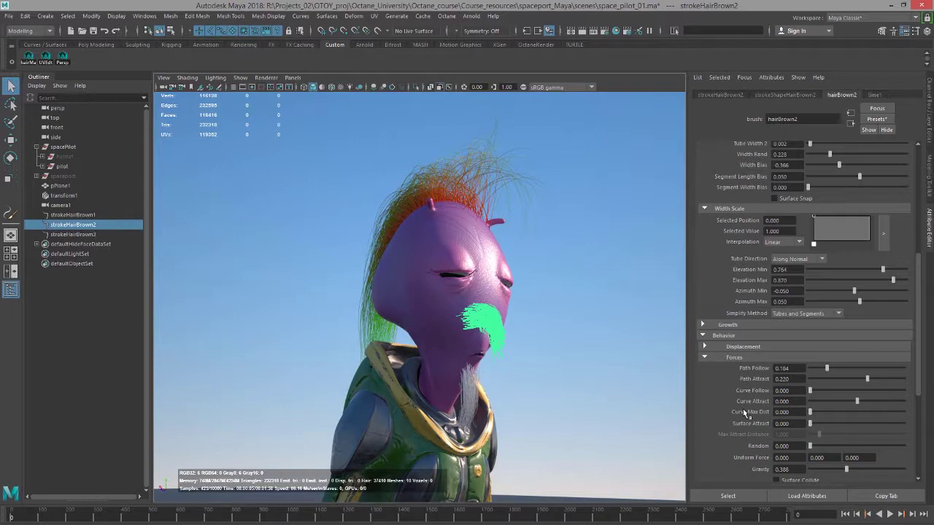
type("0")
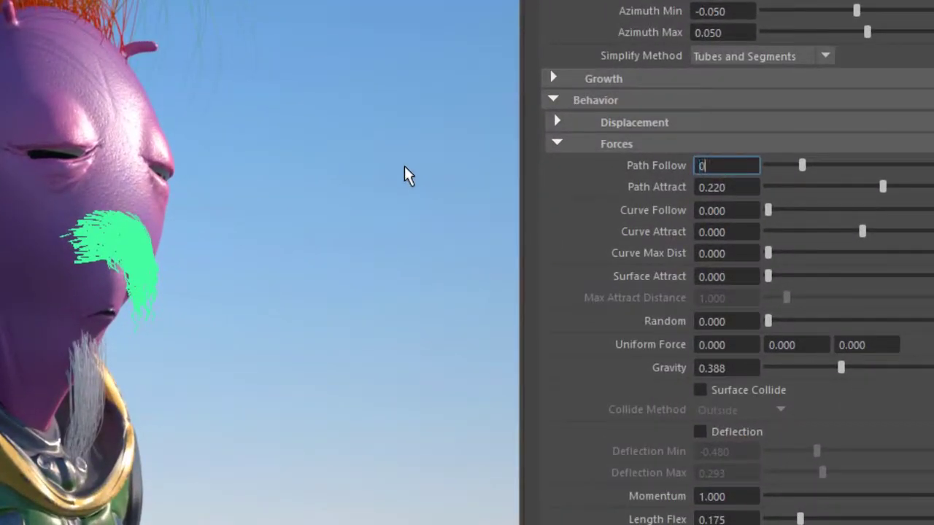
key("Return")
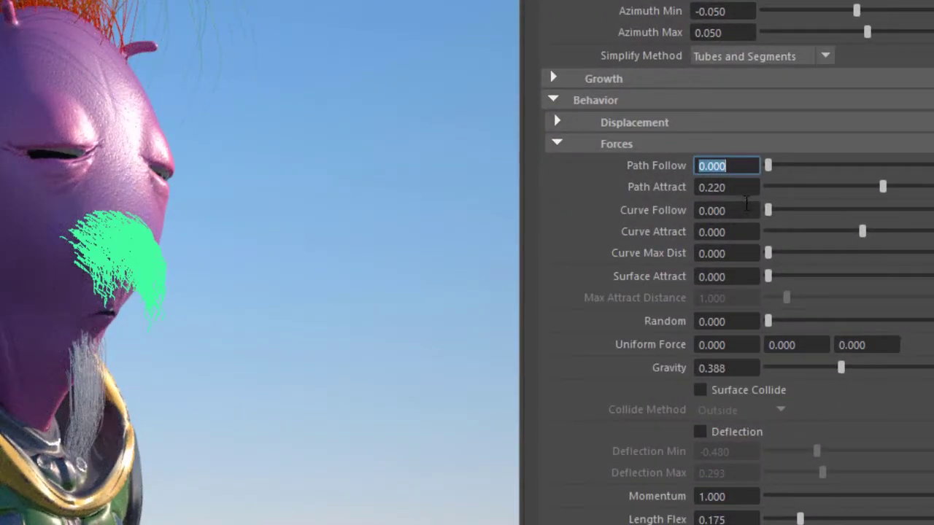
key("Tab")
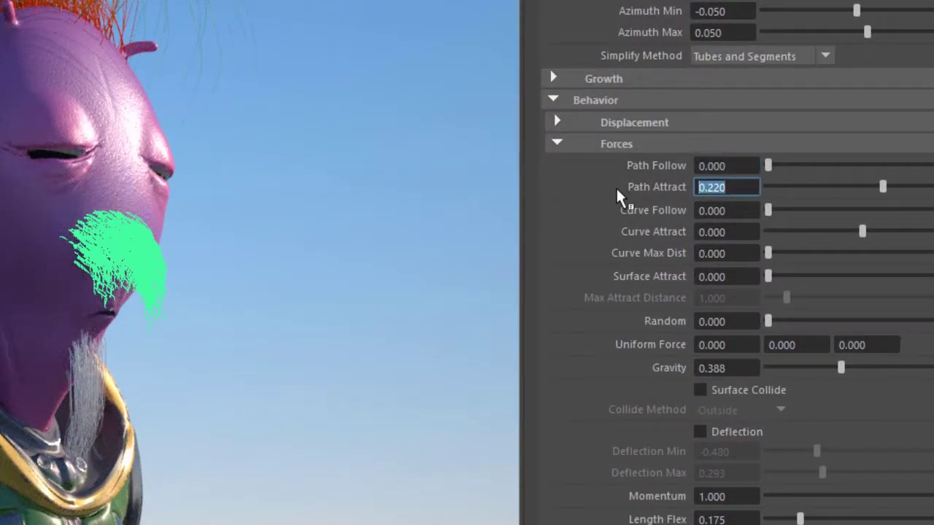
type("0")
key("Return")
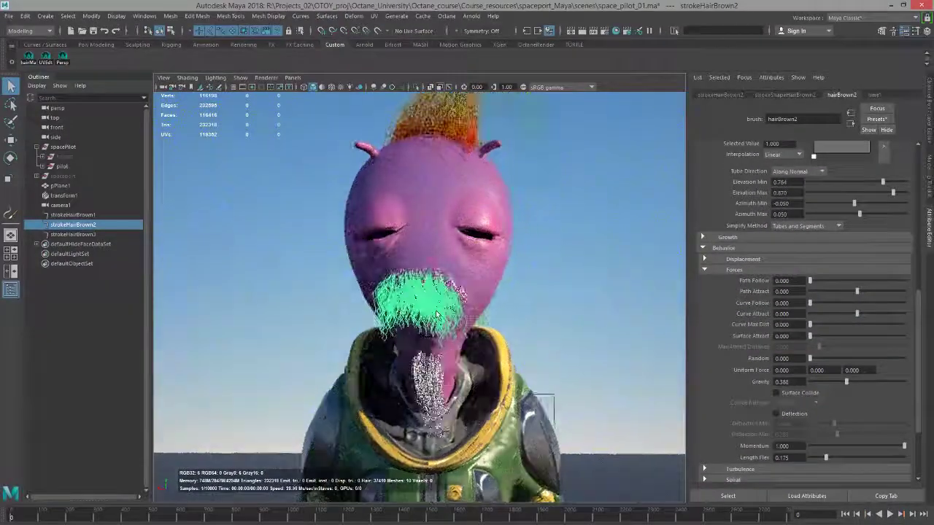
Assign the hairMat Octane material to both strokeHairBrown2 and strokeHairBrown3 via the shelf script.
left_click(97, 235)
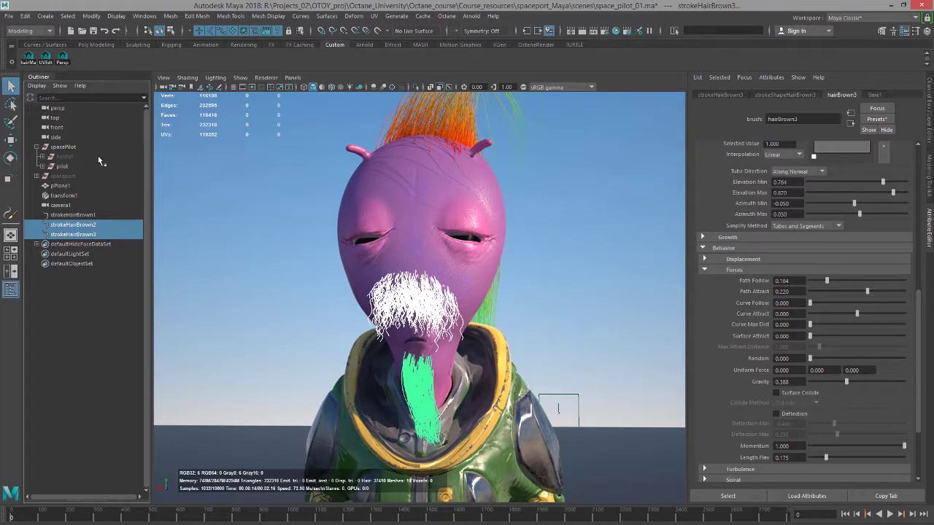
left_click(29, 62)
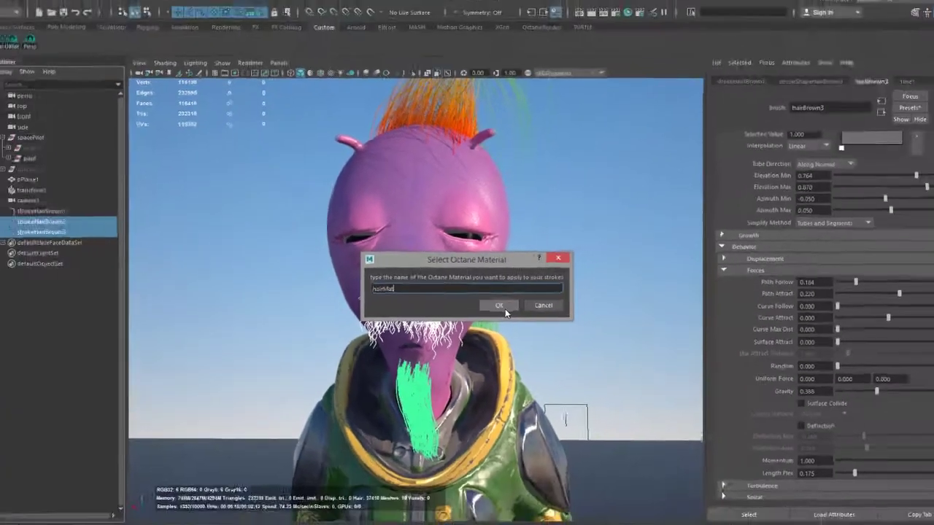
left_click(527, 342)
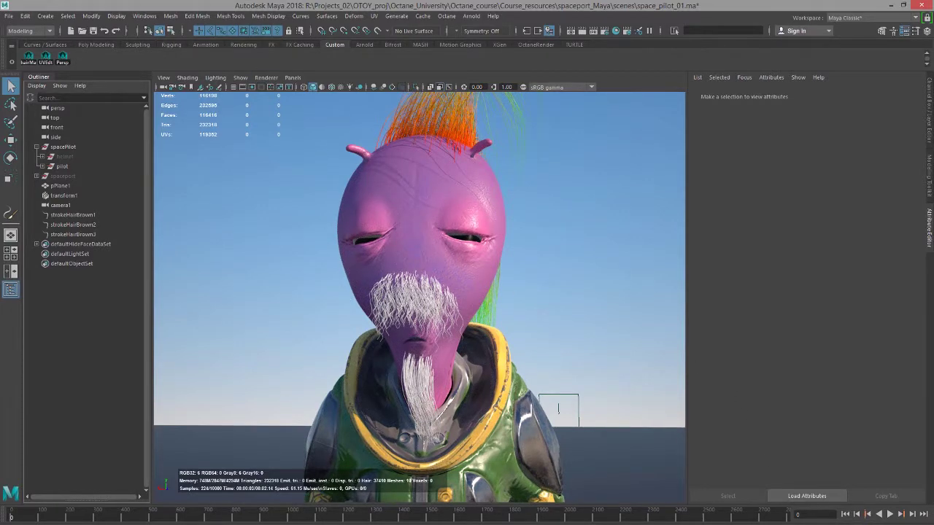
Run the framesToPreCache 1 and 0 lines in the Script Editor to refresh the Octane render.
key("alt+Tab")
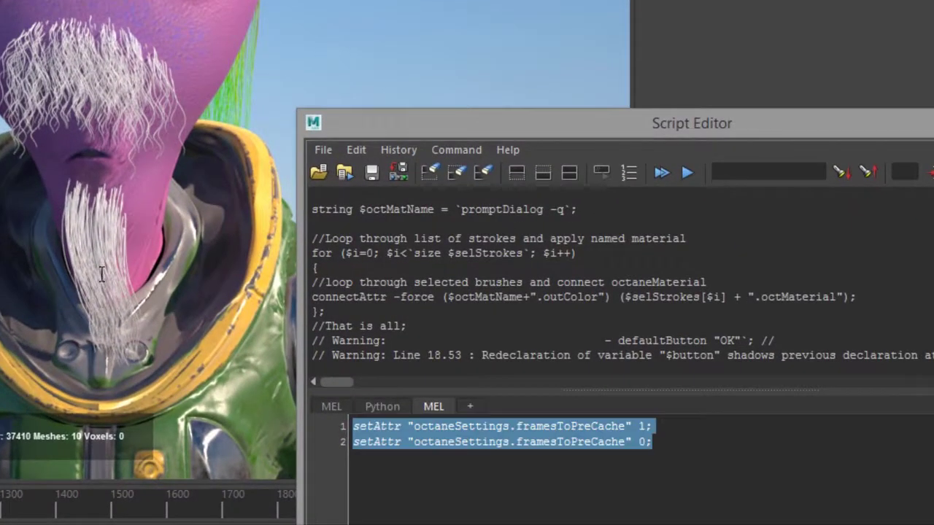
key("ctrl+Return")
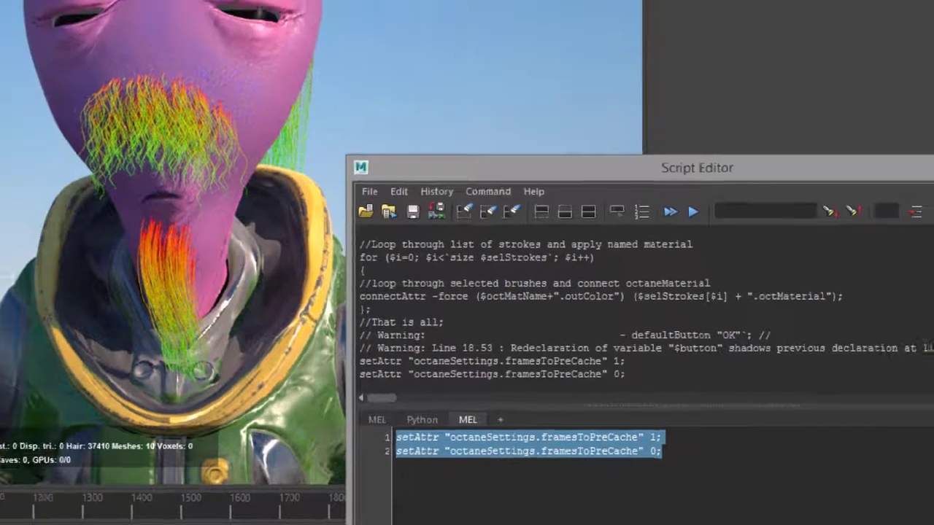
key("alt+Tab")
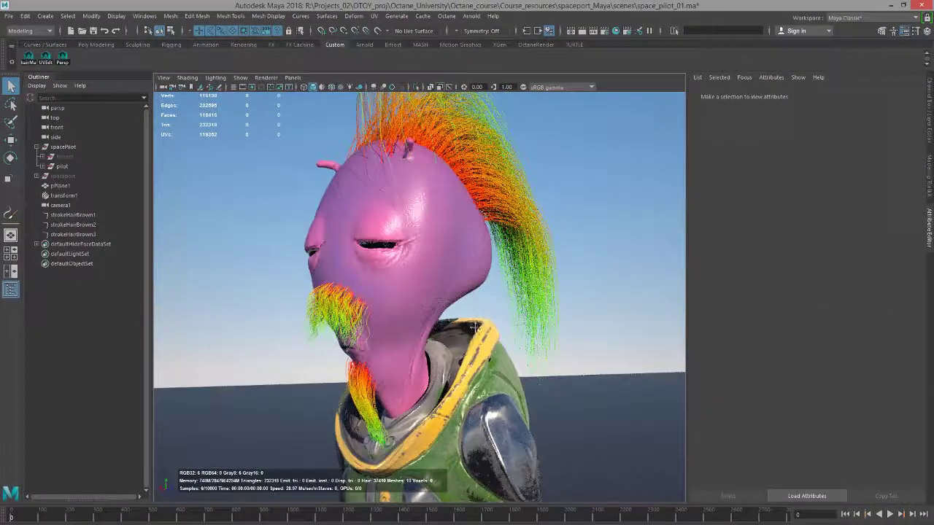